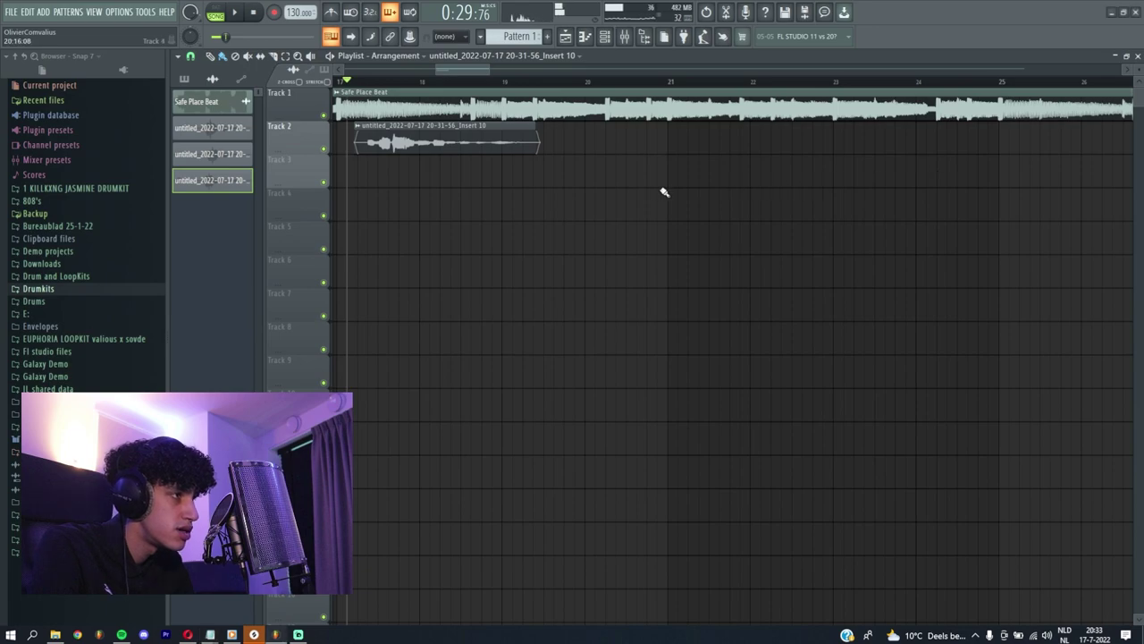
In the Notepad lyrics, change "you" to "i" in the second line and append "i´ve been hurt a lot".
{"action": "key", "text": "space"}
{"action": "key", "text": "super+Tab"}
{"action": "left_click", "coordinate": [427, 179]}
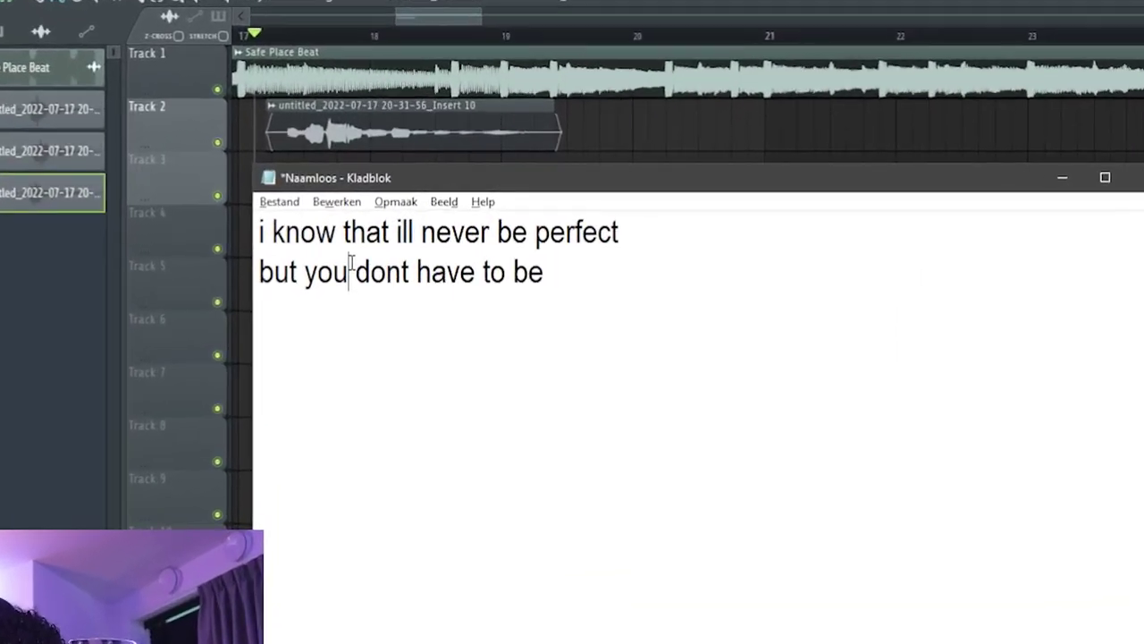
{"action": "double_click", "coordinate": [391, 231]}
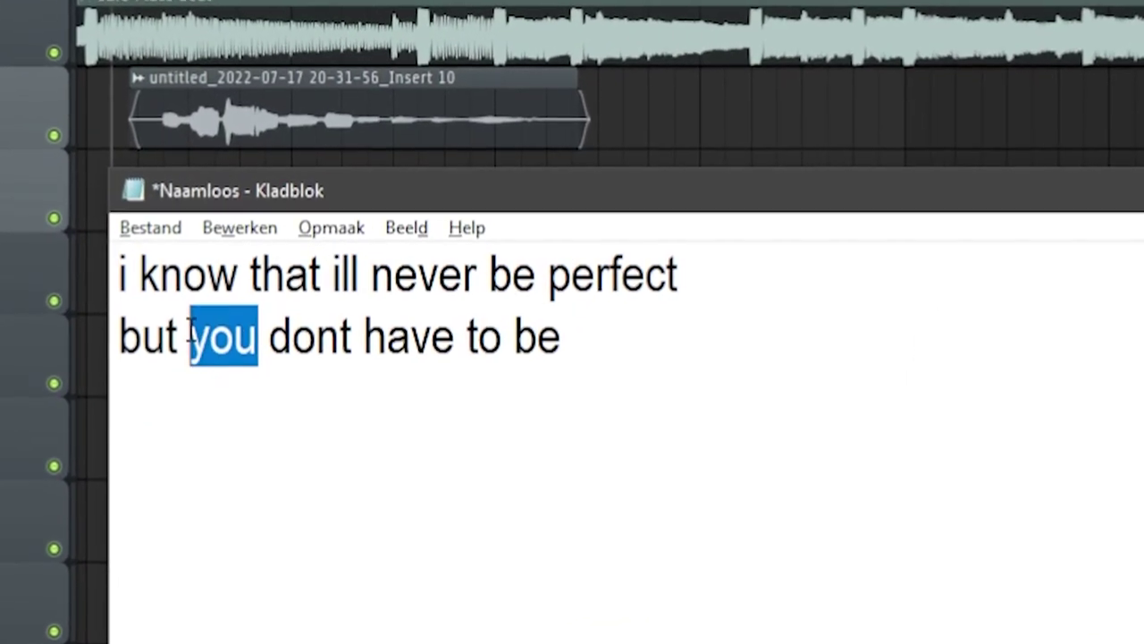
{"action": "type", "text": "i"}
{"action": "left_click", "coordinate": [622, 336]}
{"action": "type", "text": "i´ve bee"}
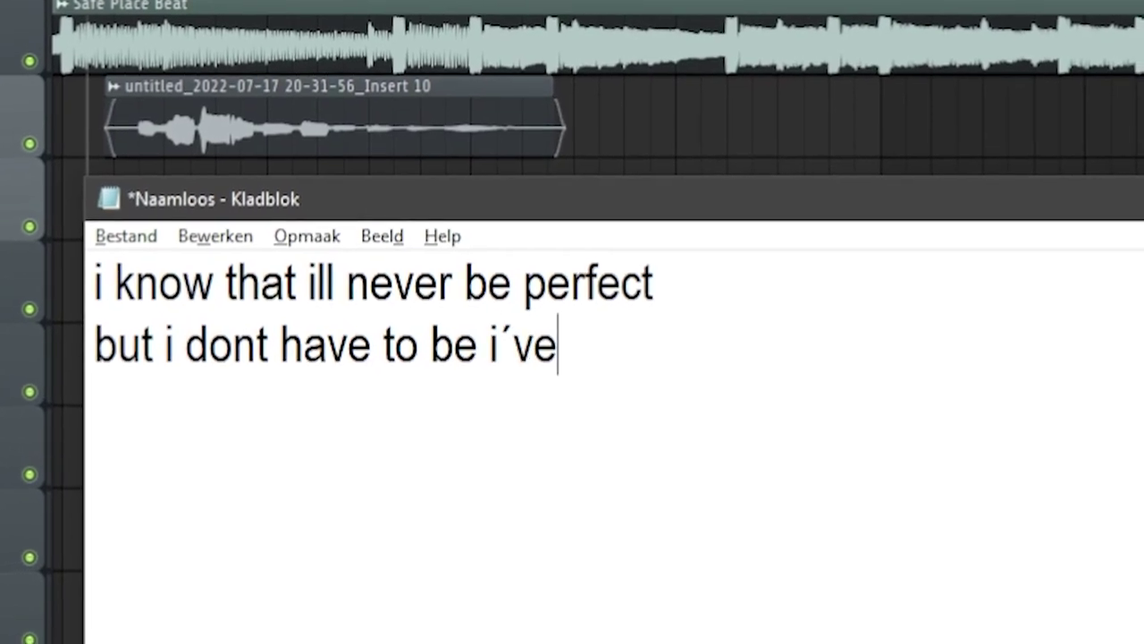
{"action": "type", "text": "n hurt a lot"}
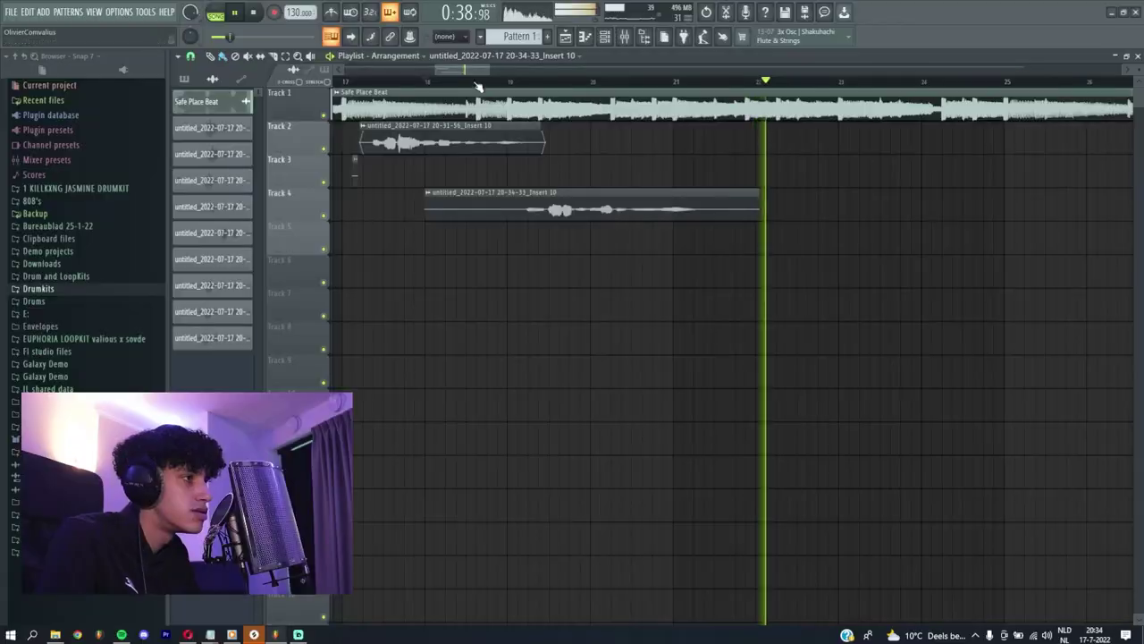
Play back the new vocal take on Track 4 in FL Studio and change its clip's declicking mode.
{"action": "left_click", "coordinate": [327, 116]}
{"action": "scroll", "coordinate": [554, 211], "scroll_direction": "up", "scroll_amount": 2}
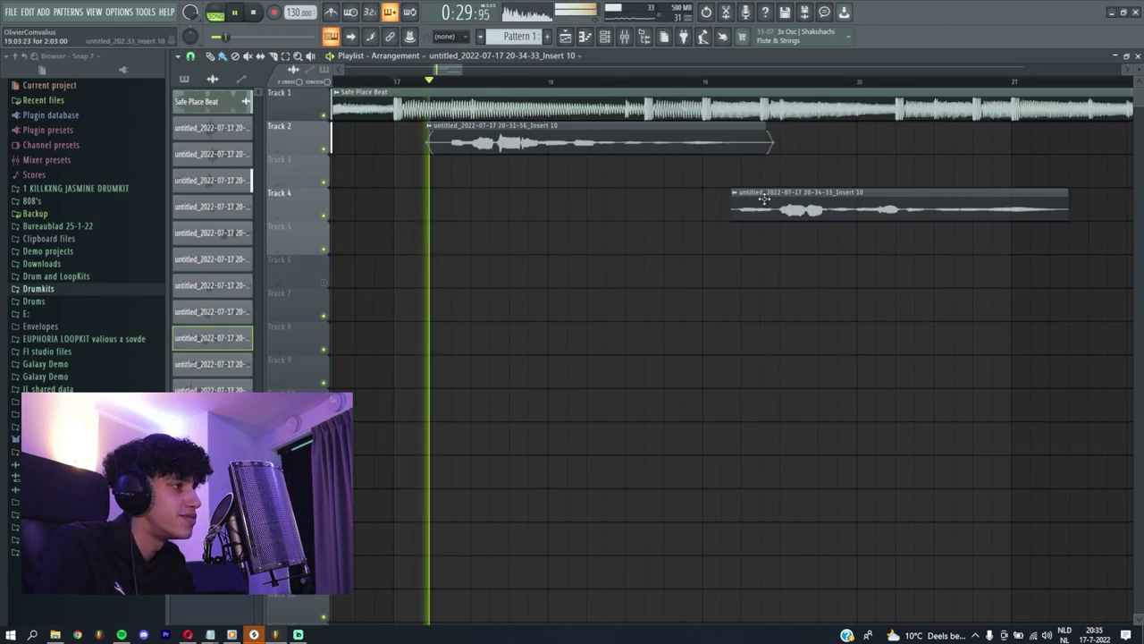
{"action": "double_click", "coordinate": [786, 207]}
{"action": "left_click", "coordinate": [322, 259]}
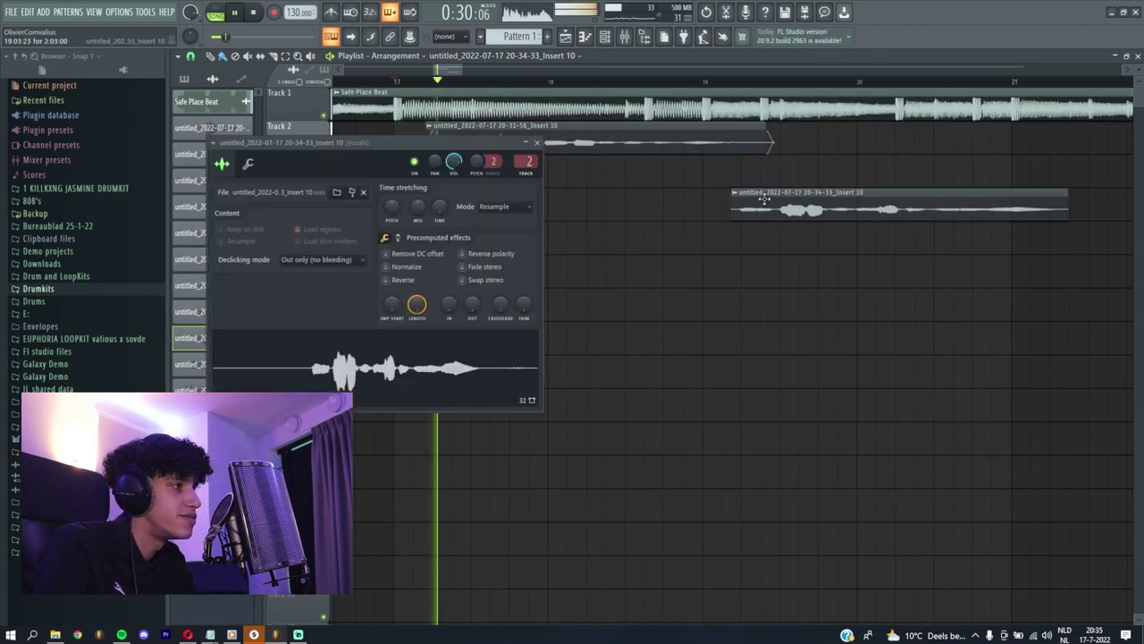
{"action": "left_click", "coordinate": [333, 320]}
{"action": "key", "text": "Escape"}
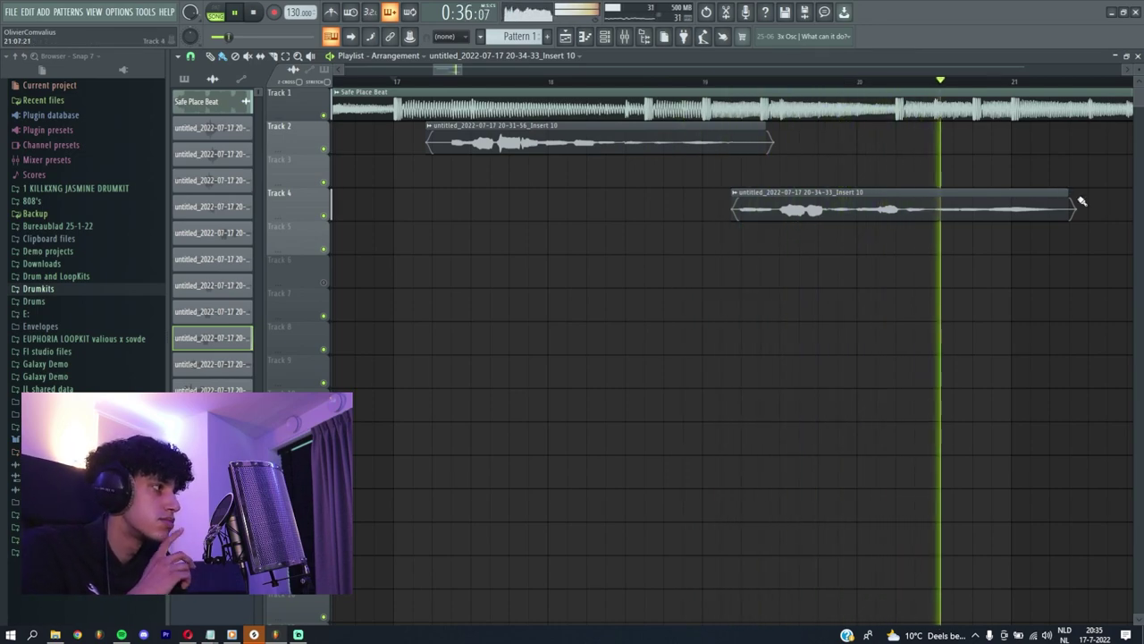
Select the vocal clip on Track 4 and move it up to Track 3.
{"action": "scroll", "coordinate": [847, 192], "scroll_direction": "down", "scroll_amount": 2}
{"action": "scroll", "coordinate": [917, 225], "scroll_direction": "up", "scroll_amount": 1}
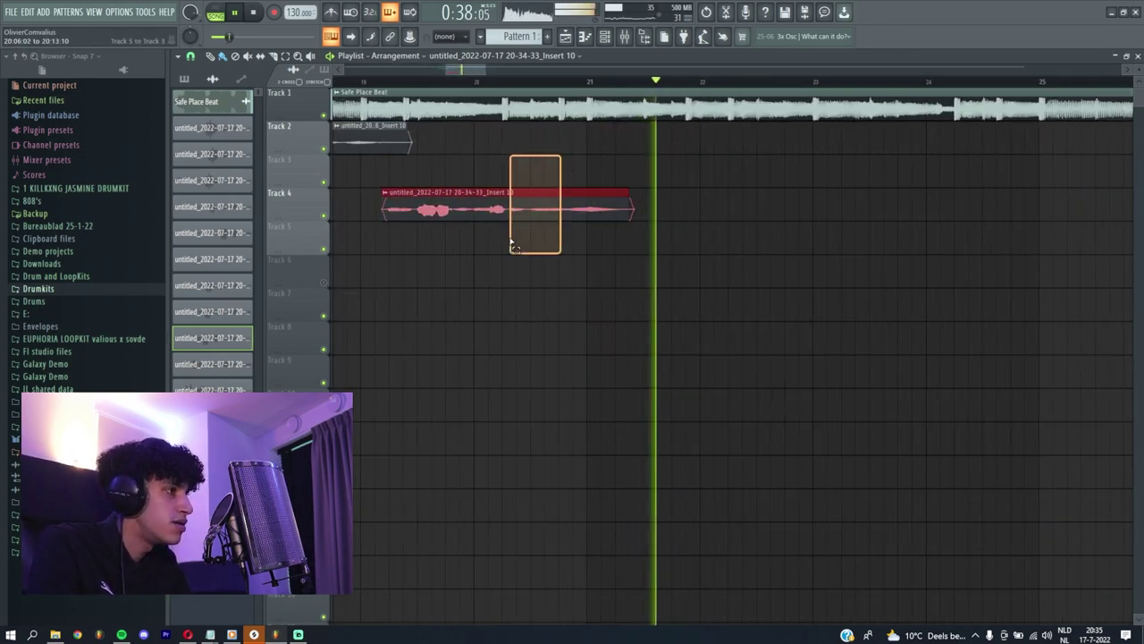
{"action": "left_click_drag", "start_coordinate": [537, 251], "coordinate": [514, 240]}
In Notepad, add the lyric lines "and im still standing on my feet" and "people keep worying bout whatever is wrong with me".
{"action": "key", "text": "alt+Tab"}
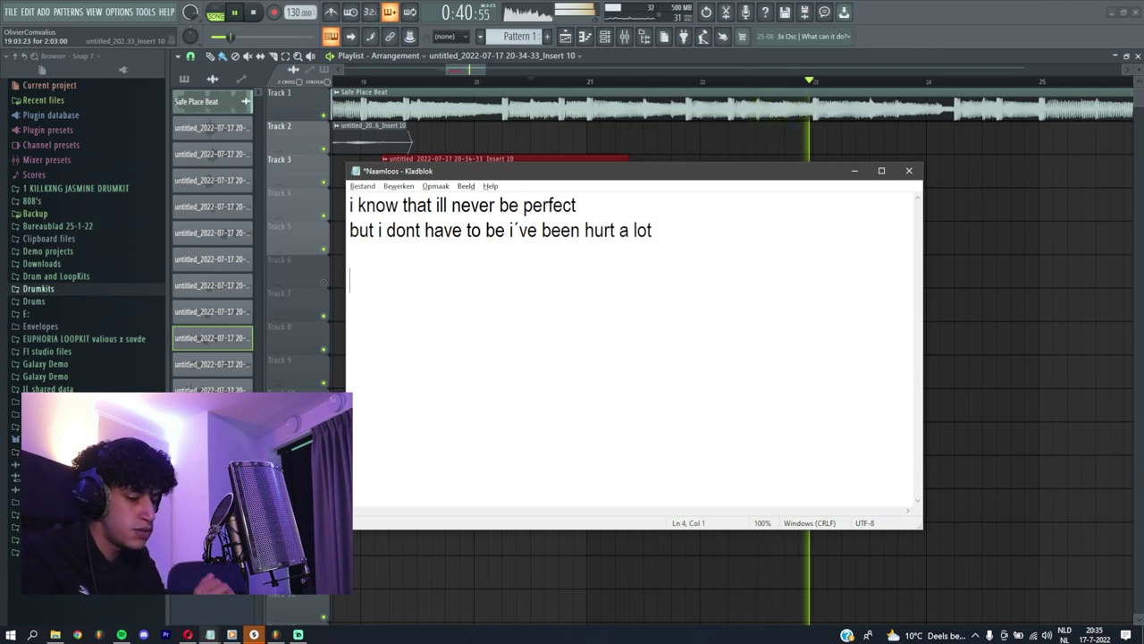
{"action": "type", "text": "ll standing on my feet"}
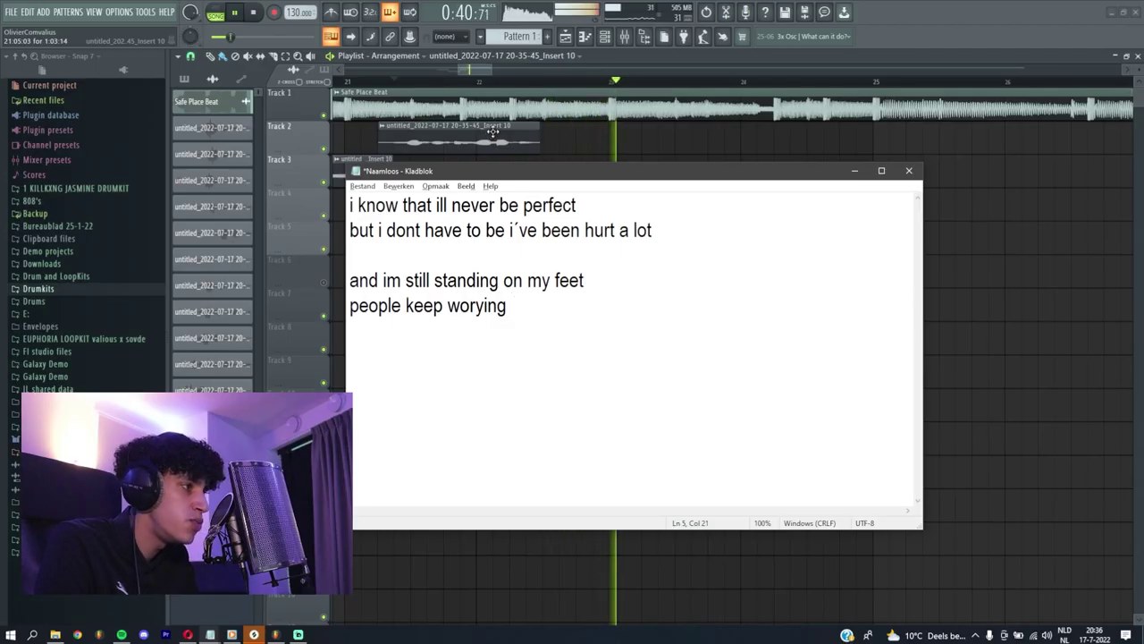
{"action": "left_click", "coordinate": [526, 119]}
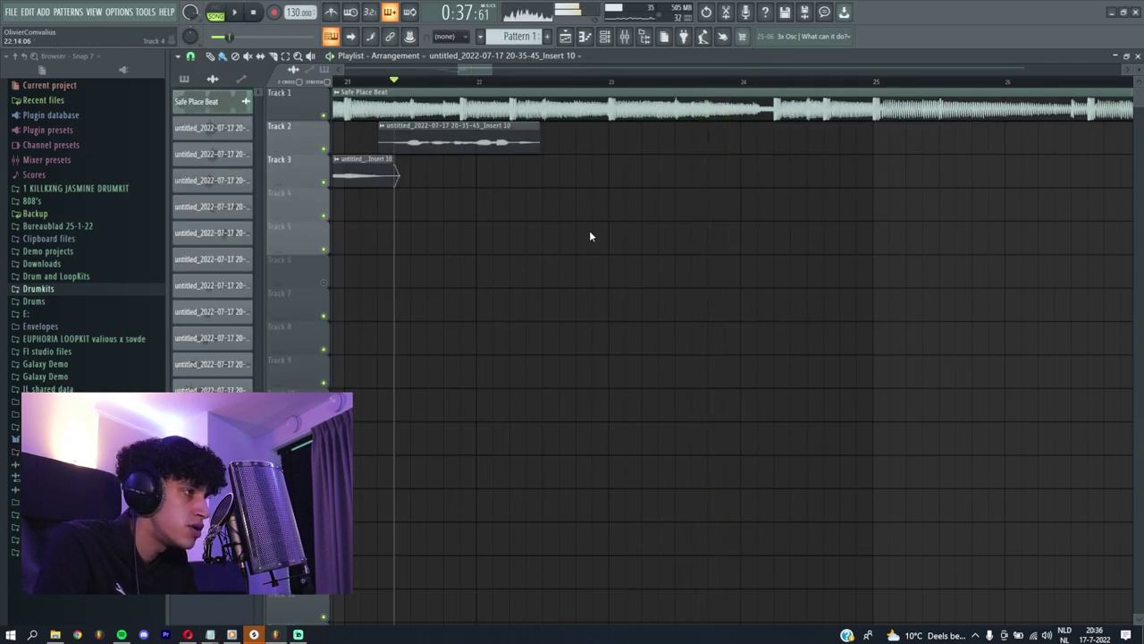
{"action": "key", "text": "alt+Tab"}
{"action": "type", "text": "bout whate"}
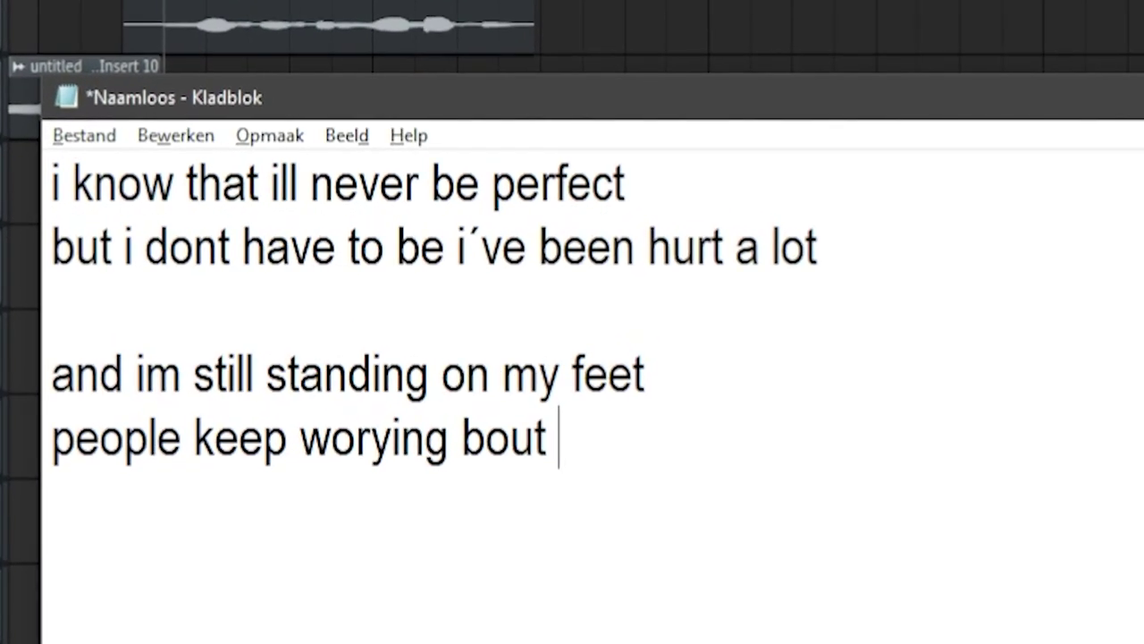
{"action": "type", "text": "ver is wrong"}
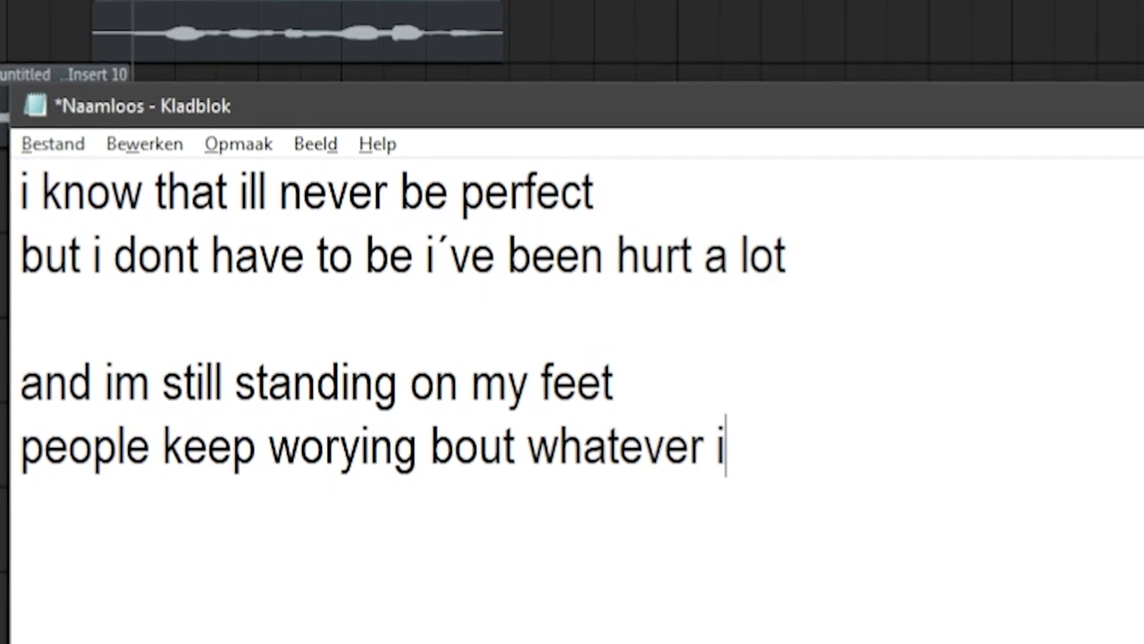
{"action": "type", "text": " with me"}
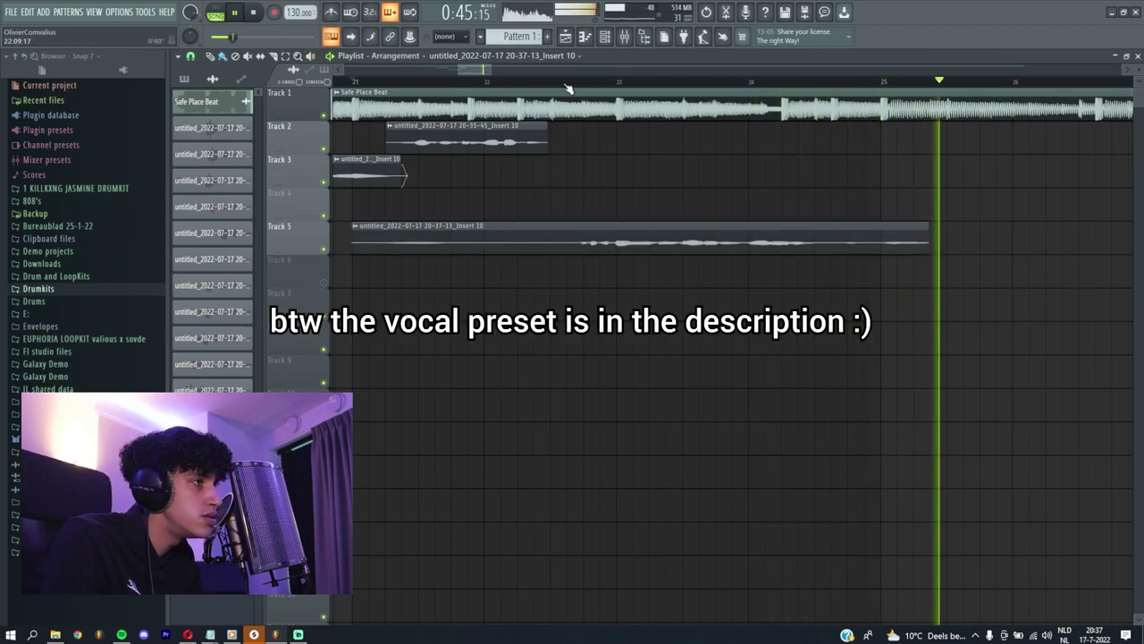
Audition the Track 5 vocal take in FL Studio and trim it to run from about bar 22.2 to bar 24.5.
{"action": "scroll", "coordinate": [689, 246], "scroll_direction": "up", "scroll_amount": 3}
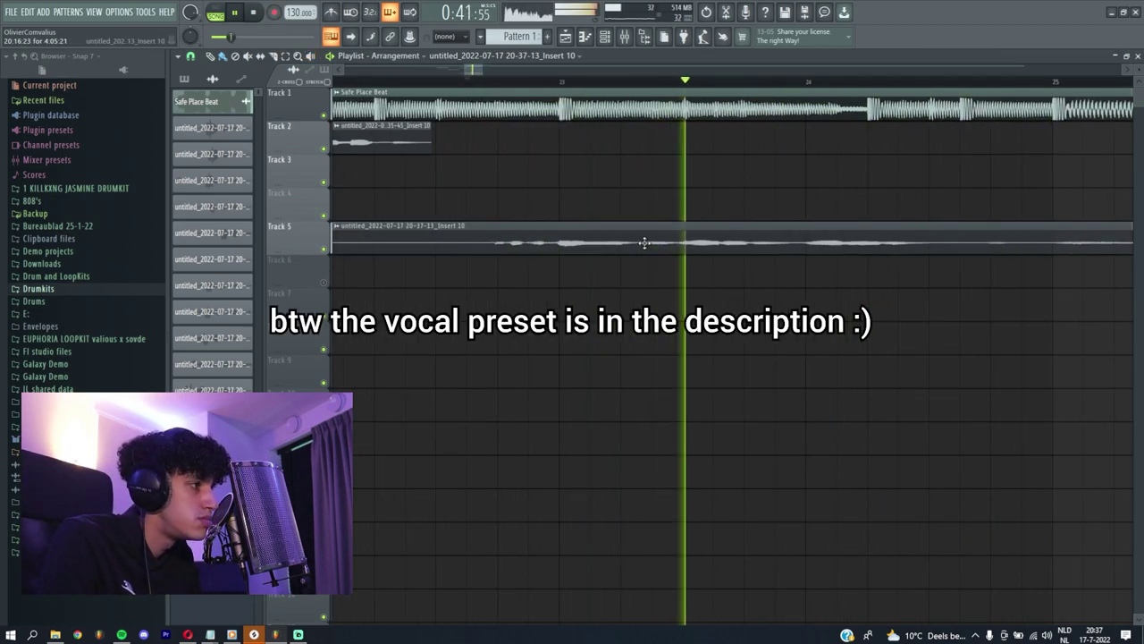
{"action": "scroll", "coordinate": [733, 244], "scroll_direction": "down", "scroll_amount": 3}
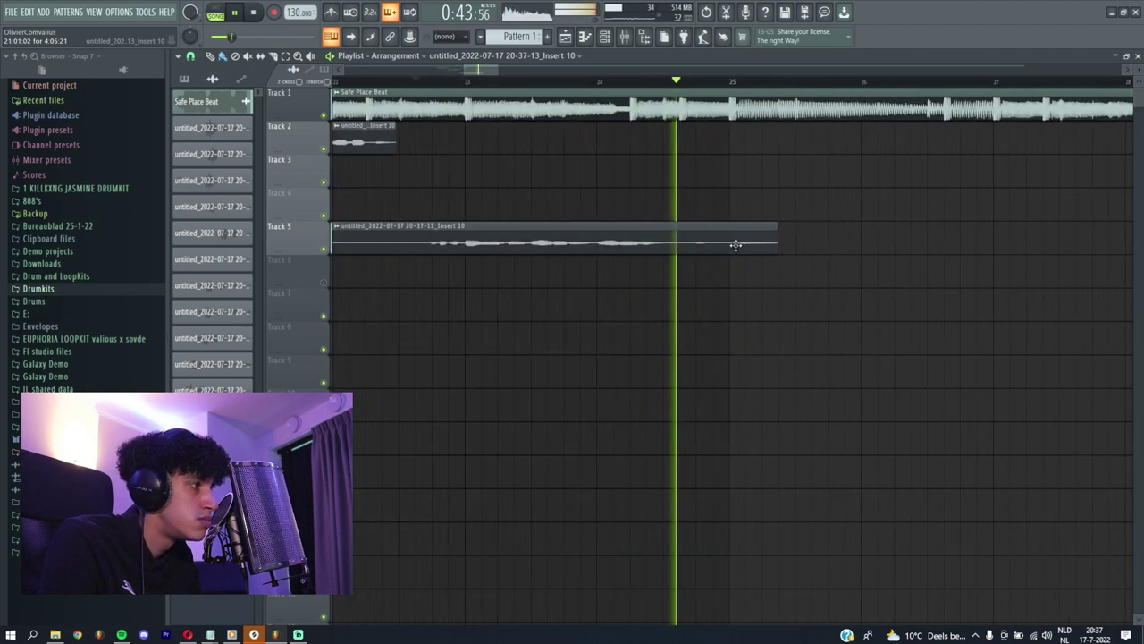
{"action": "scroll", "coordinate": [631, 246], "scroll_direction": "down", "scroll_amount": 3}
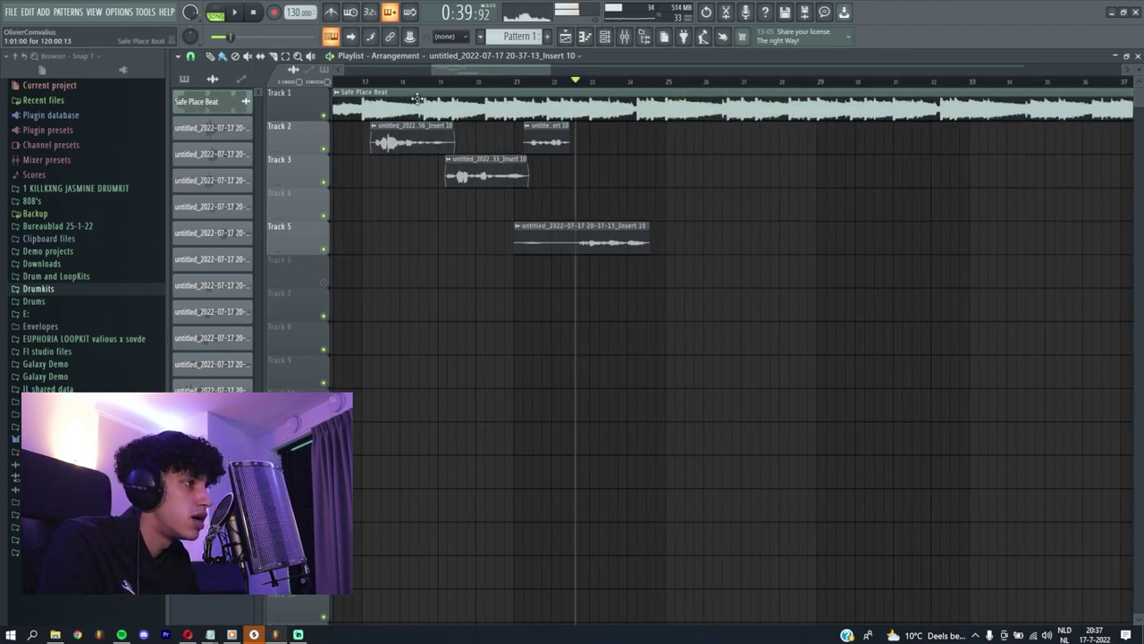
{"action": "key", "text": "space"}
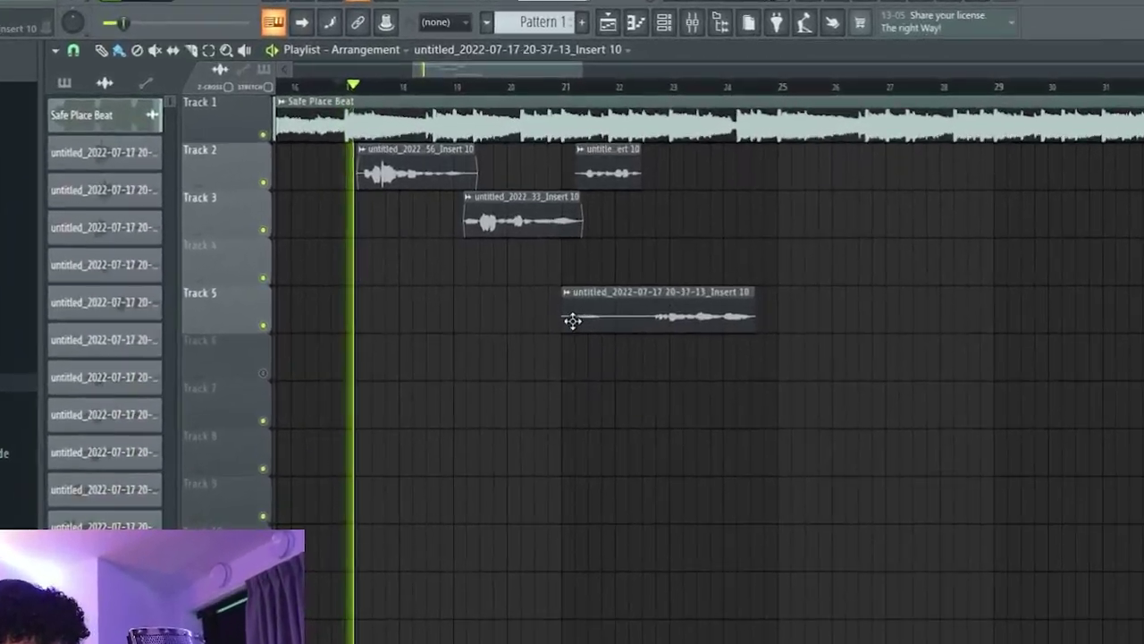
{"action": "left_click_drag", "start_coordinate": [517, 242], "coordinate": [564, 253]}
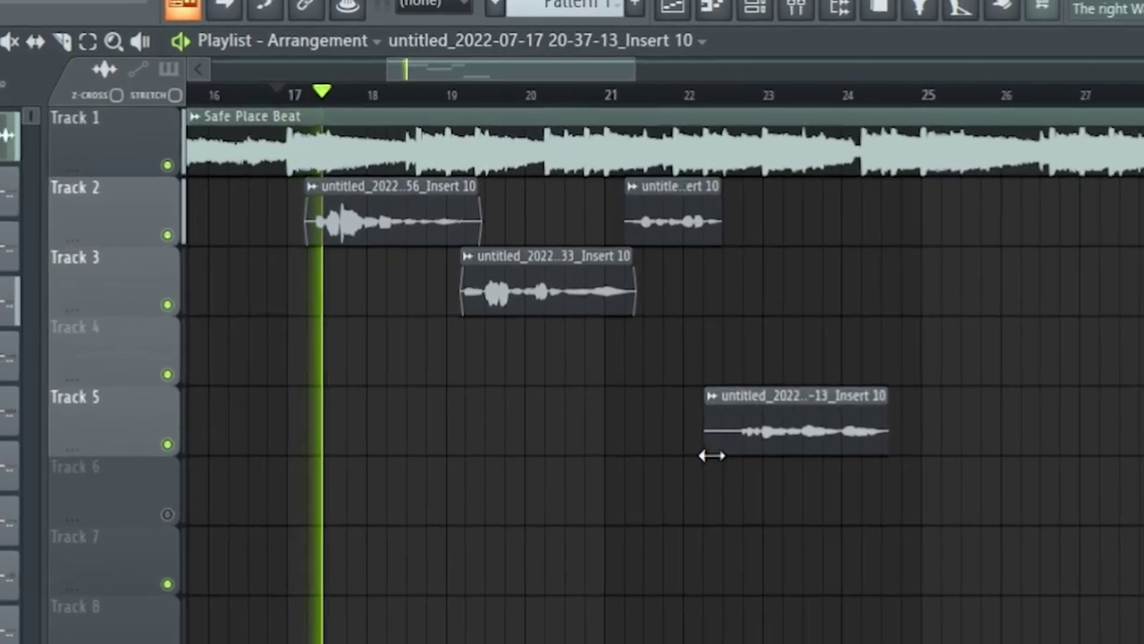
Move the trimmed vocal clip from Track 5 up to Track 3.
{"action": "left_click", "coordinate": [791, 415]}
{"action": "key", "text": "shift+Up"}
{"action": "key", "text": "shift+Up"}
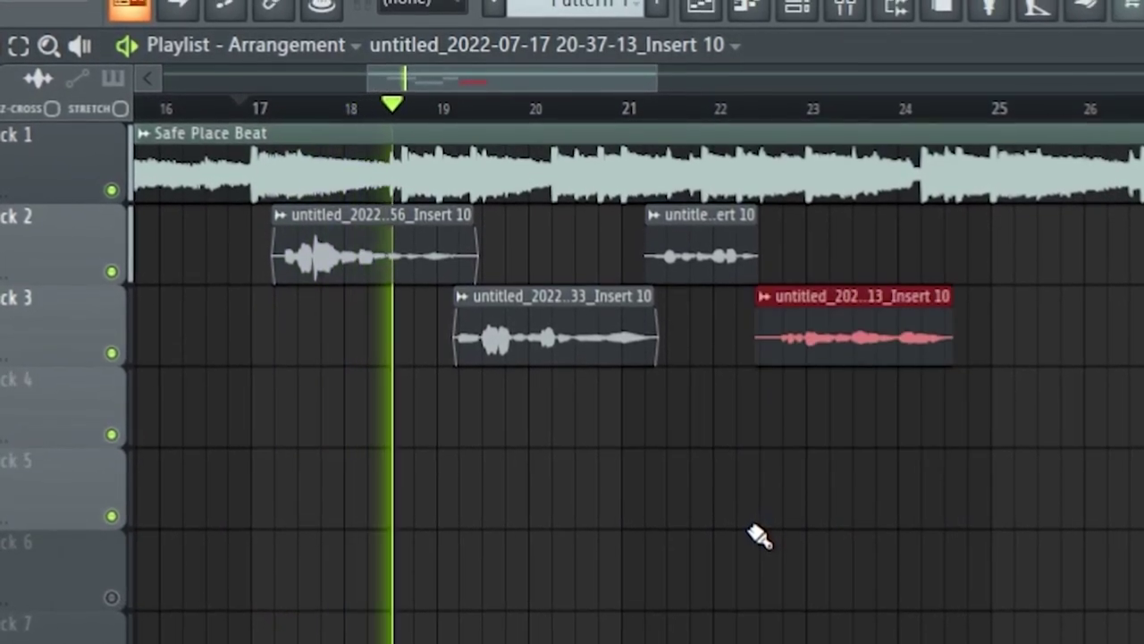
{"action": "key", "text": "space"}
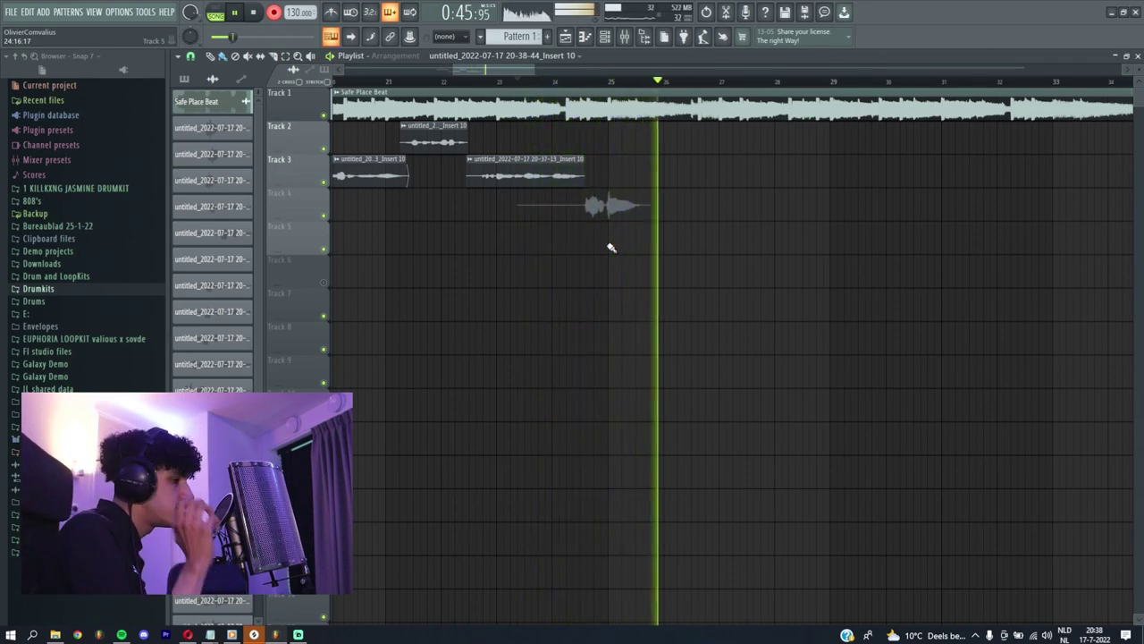
Trim the new Track 4 vocal take, place it on Track 2, and switch to the Notepad lyrics.
{"action": "scroll", "coordinate": [565, 85], "scroll_direction": "up", "scroll_amount": 2}
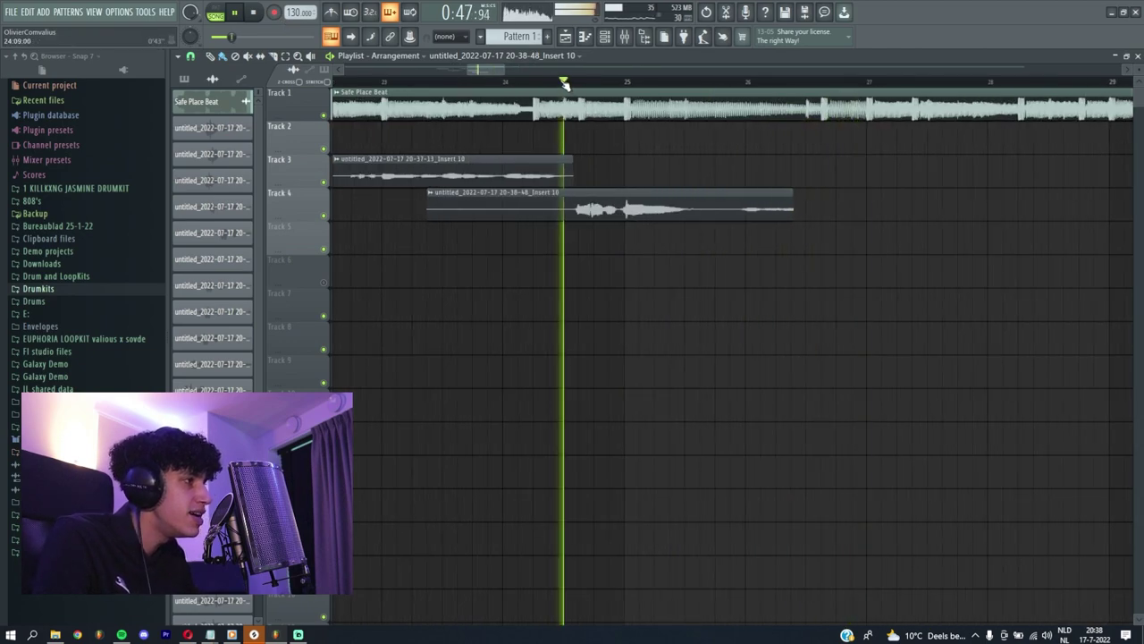
{"action": "left_click", "coordinate": [565, 85]}
{"action": "scroll", "coordinate": [731, 197], "scroll_direction": "up", "scroll_amount": 2}
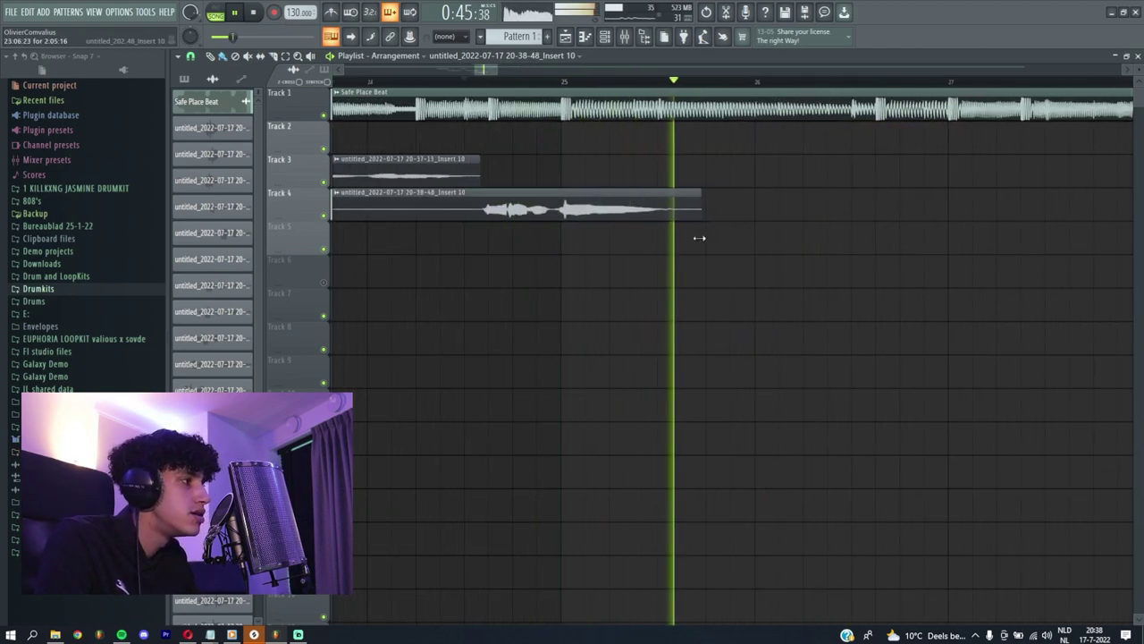
{"action": "scroll", "coordinate": [616, 227], "scroll_direction": "down", "scroll_amount": 3}
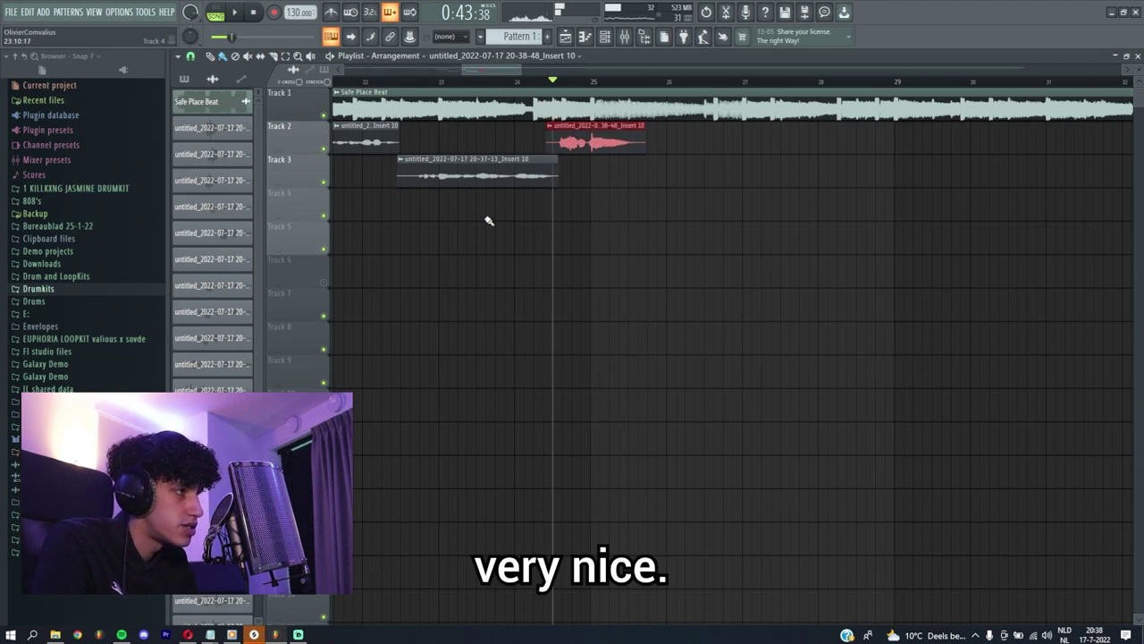
{"action": "key", "text": "alt+Tab"}
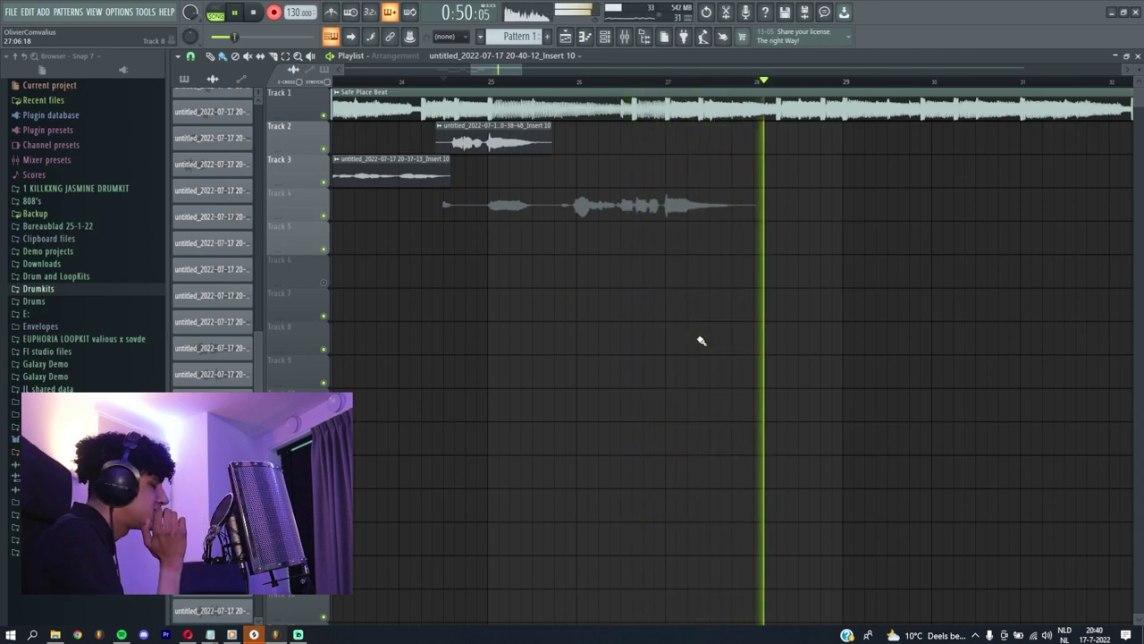
Trim the latest Track 4 vocal take to about bars 25.7 to 28 and move it up to Track 3.
{"action": "left_click", "coordinate": [582, 81]}
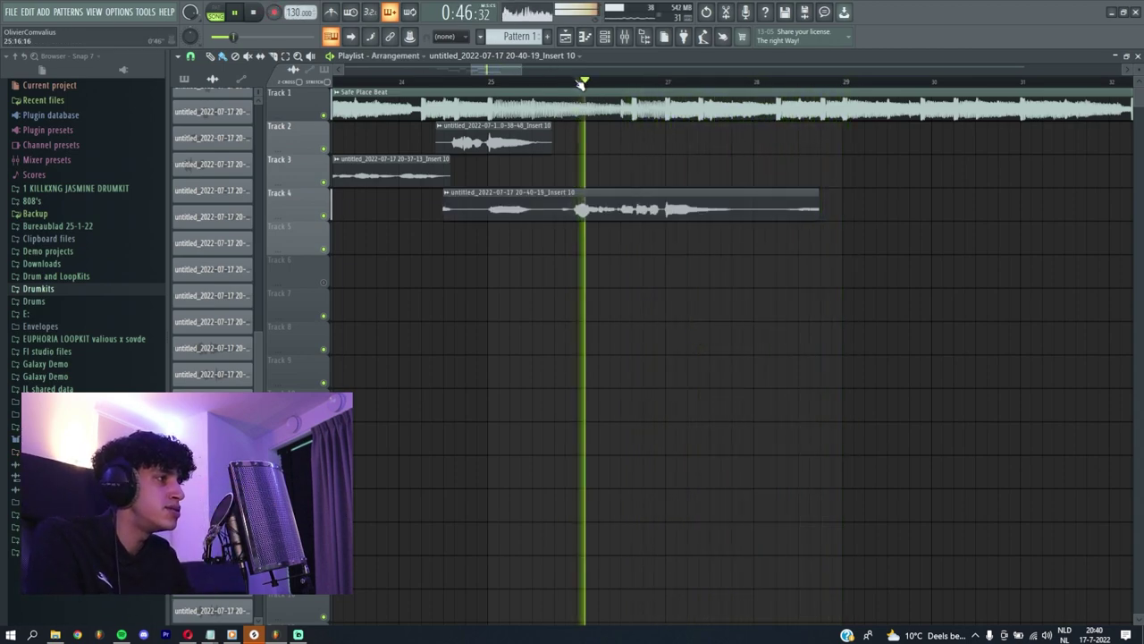
{"action": "scroll", "coordinate": [715, 187], "scroll_direction": "right", "scroll_amount": 2}
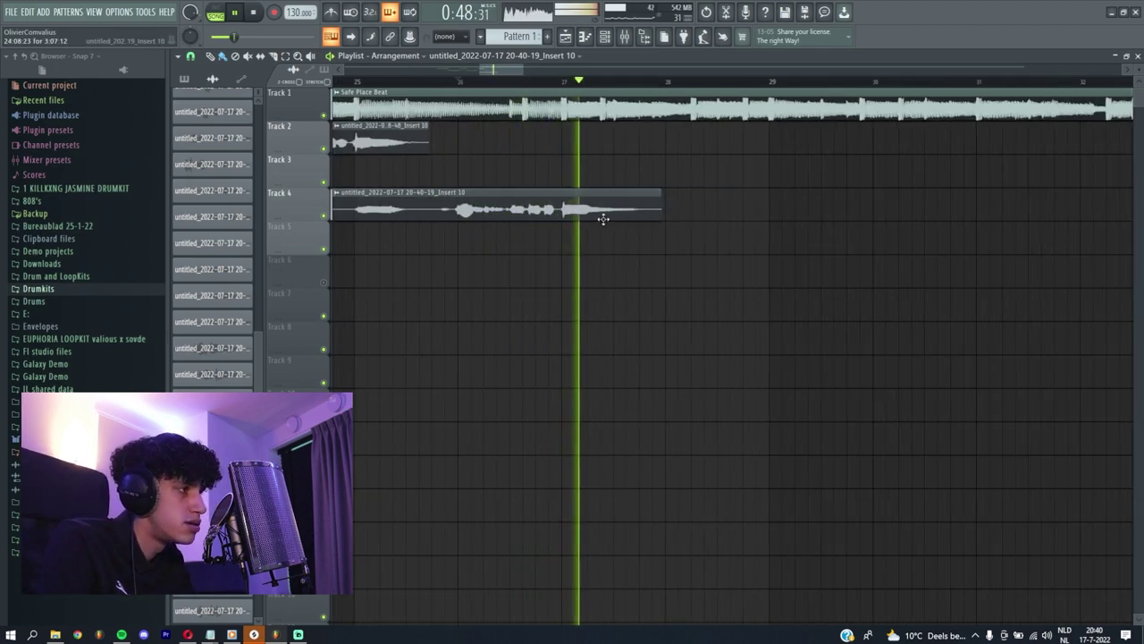
{"action": "scroll", "coordinate": [590, 215], "scroll_direction": "down", "scroll_amount": 2}
{"action": "scroll", "coordinate": [514, 207], "scroll_direction": "up", "scroll_amount": 2}
{"action": "left_click_drag", "start_coordinate": [481, 208], "coordinate": [592, 231]}
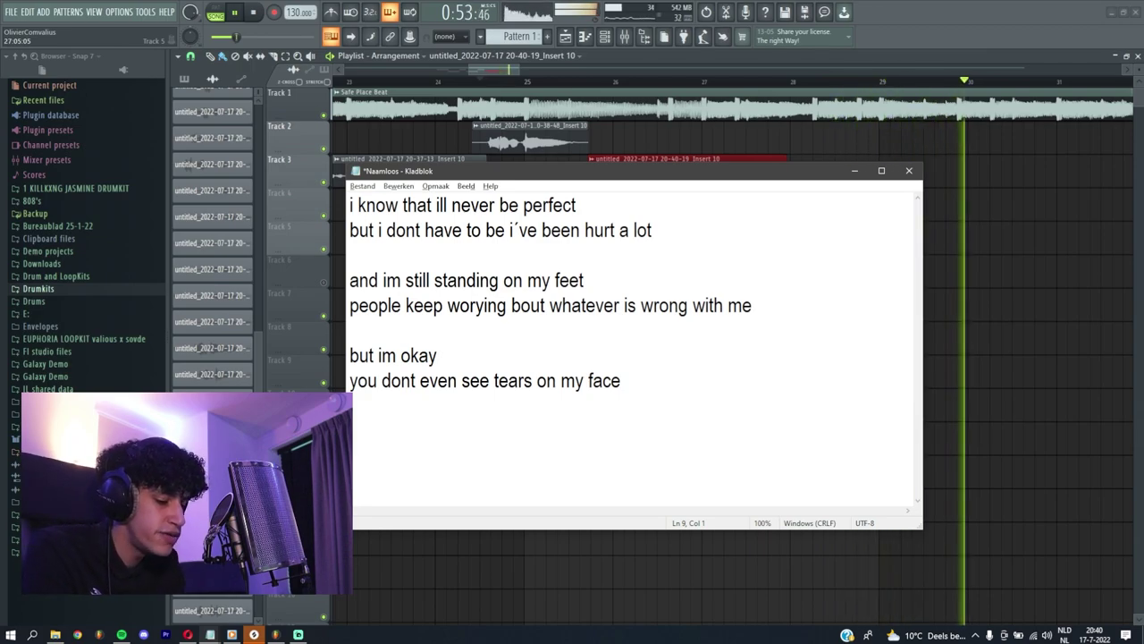
Add the words "do you want me" as a new line below "you dont even see tears on my face" in Notepad.
{"action": "type", "text": "do"}
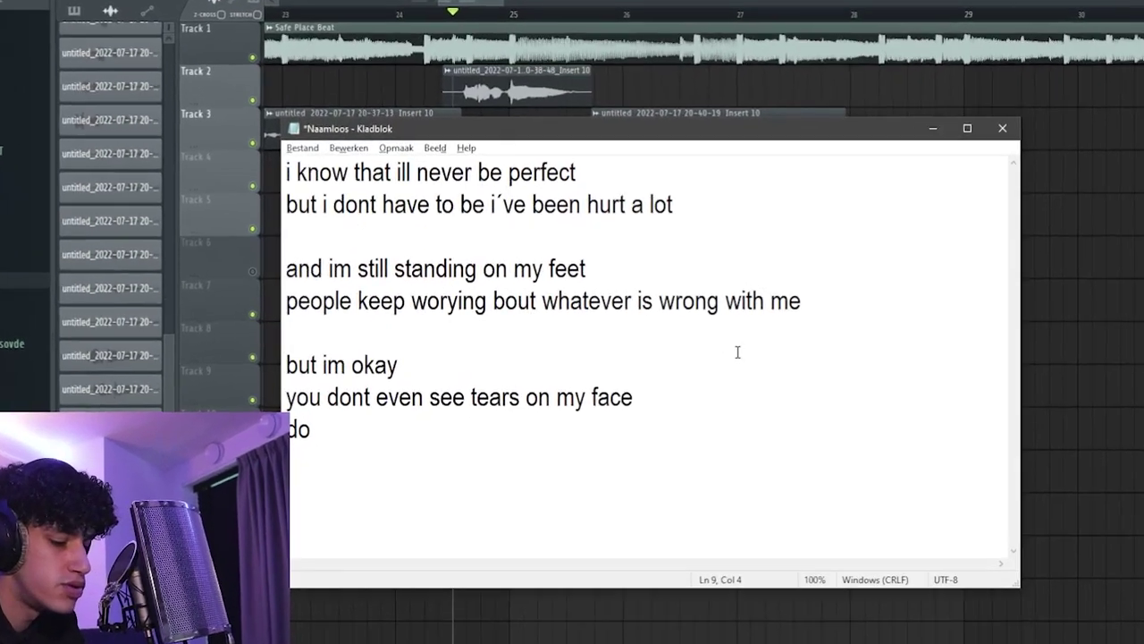
{"action": "type", "text": "you "}
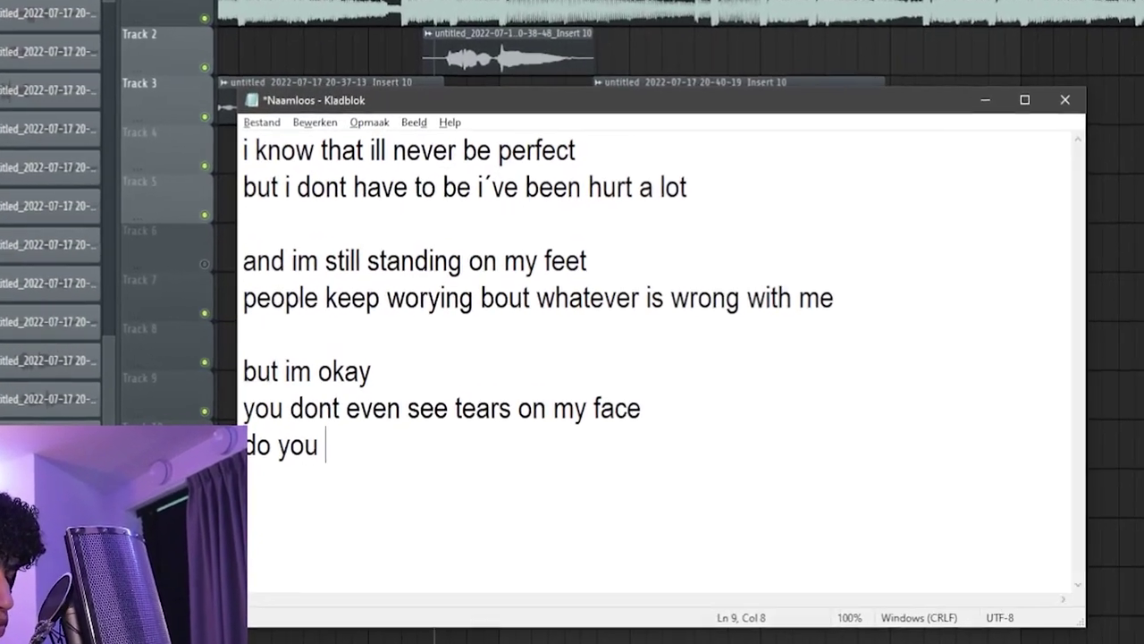
{"action": "type", "text": "want me"}
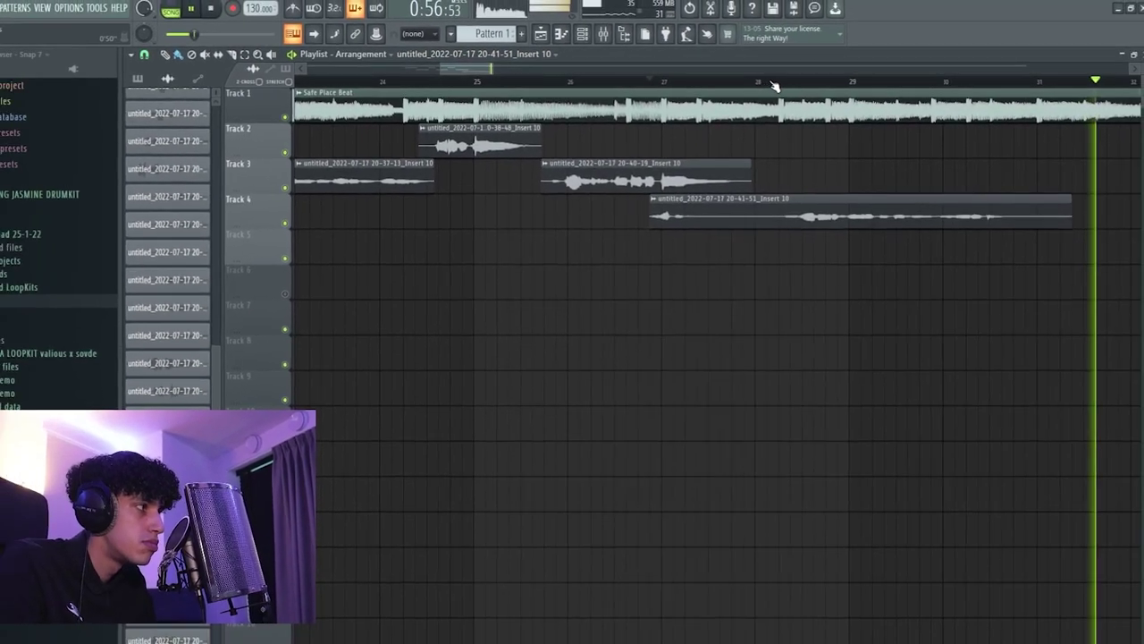
Play back the newest vocal take on Track 4 in FL Studio and return from the mixer to the playlist.
{"action": "left_click", "coordinate": [575, 85]}
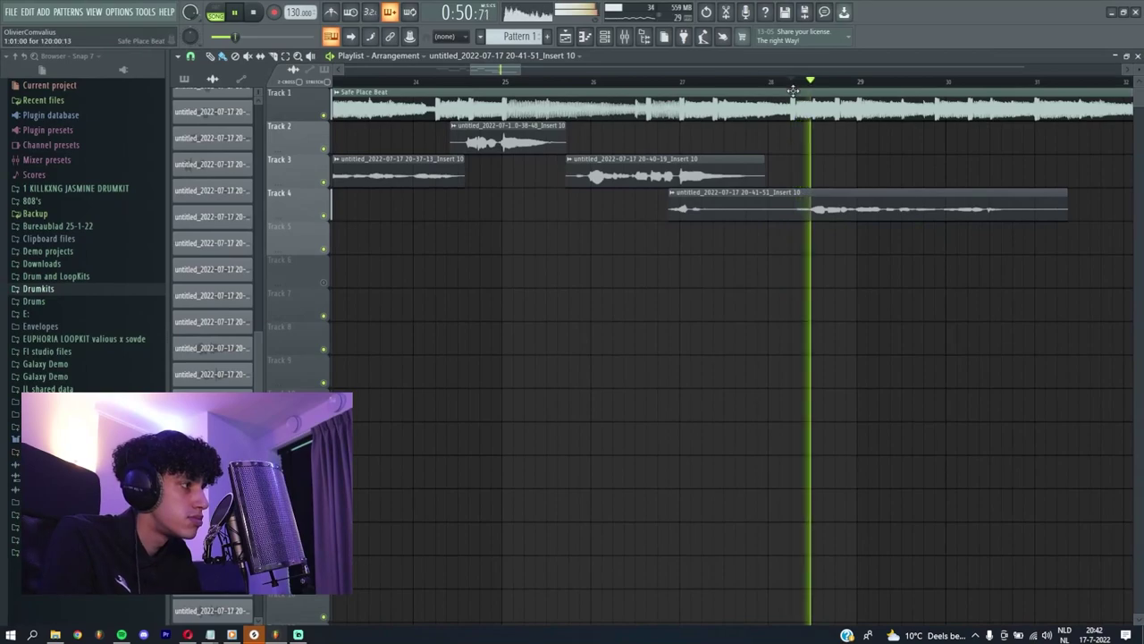
{"action": "scroll", "coordinate": [903, 215], "scroll_direction": "up", "scroll_amount": 3}
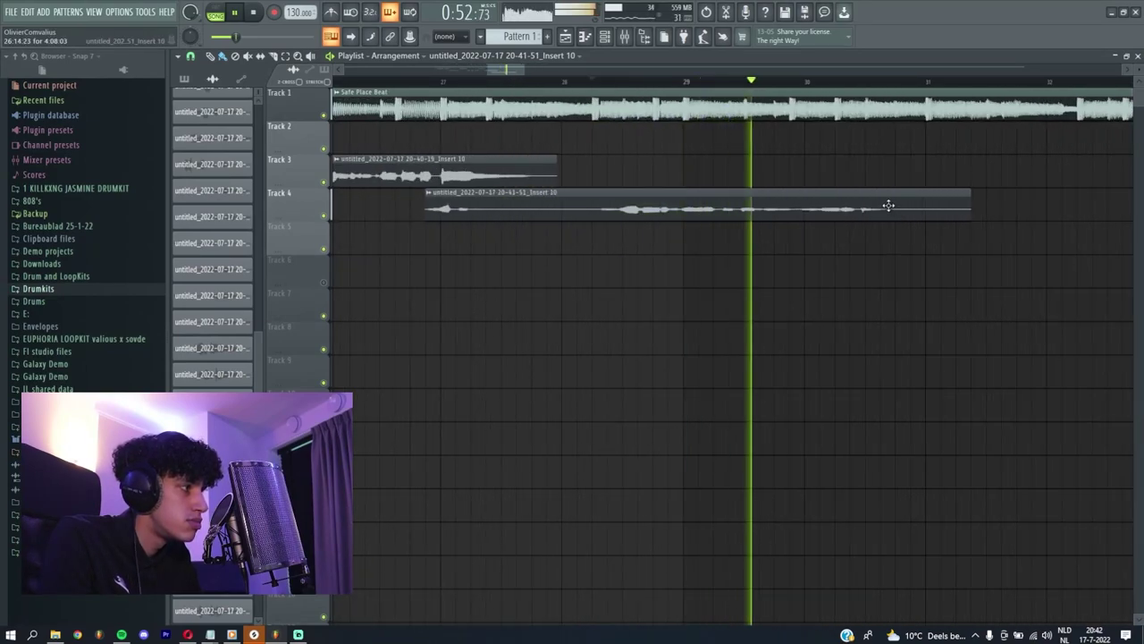
{"action": "scroll", "coordinate": [726, 201], "scroll_direction": "up", "scroll_amount": 3}
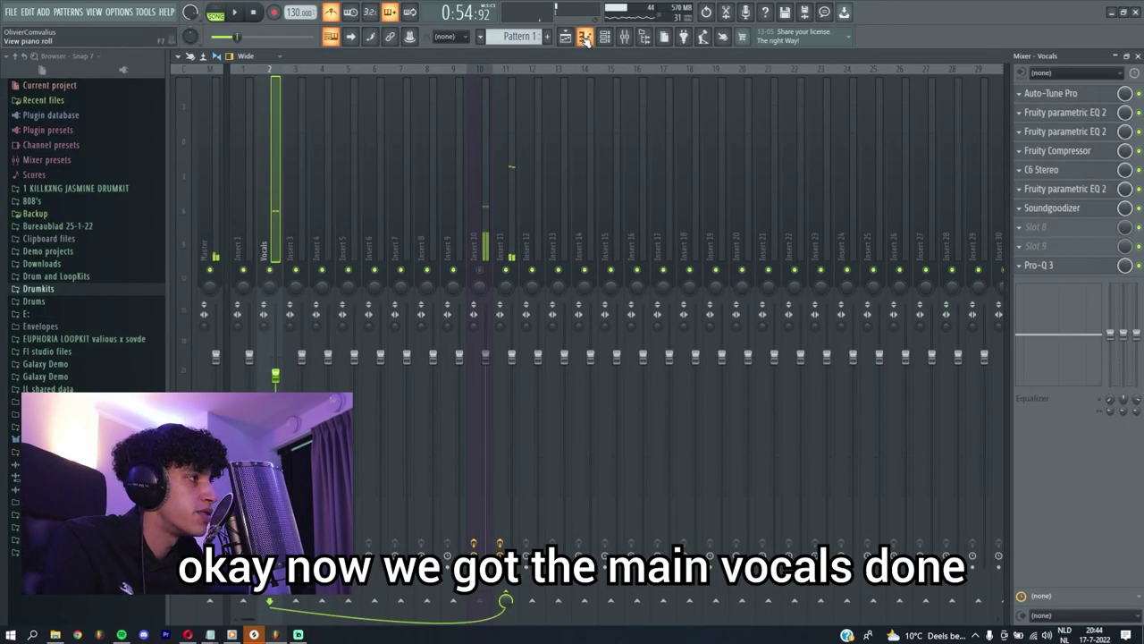
{"action": "left_click", "coordinate": [584, 37]}
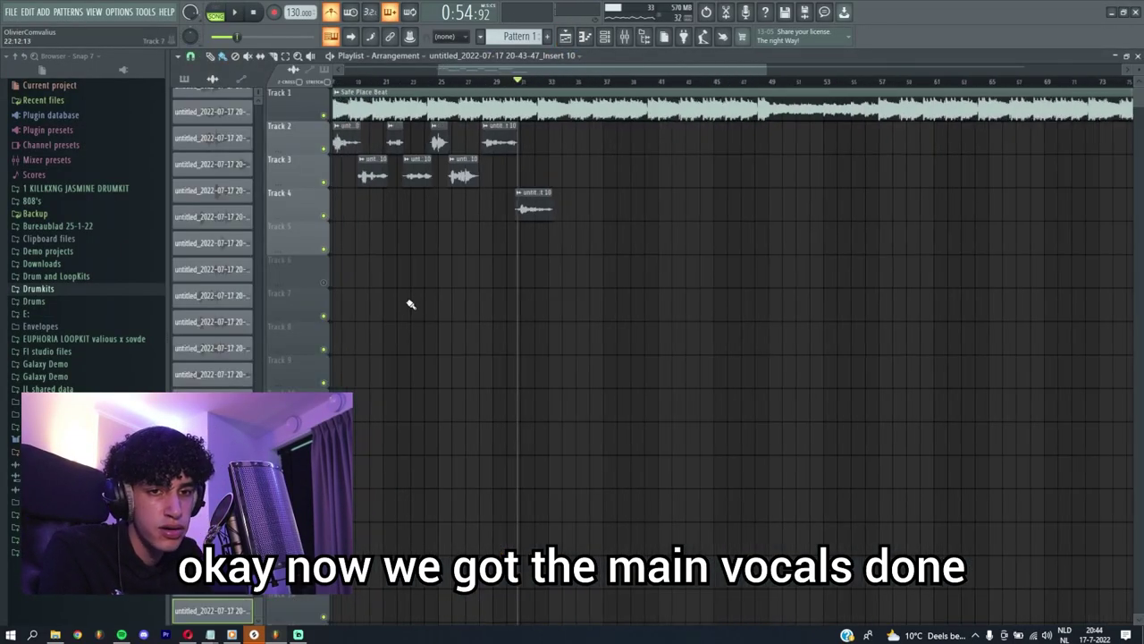
Move the last main vocal clip from Track 4 up to Track 3 and play the arrangement from bar 16.
{"action": "scroll", "coordinate": [442, 85], "scroll_direction": "up", "scroll_amount": 3}
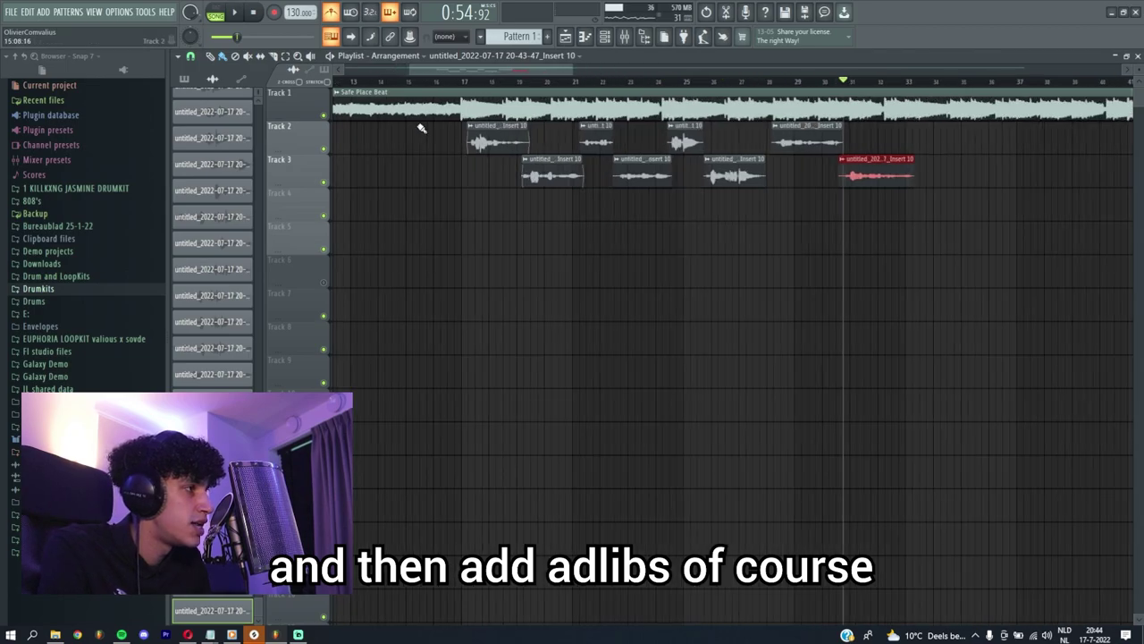
{"action": "left_click", "coordinate": [442, 85]}
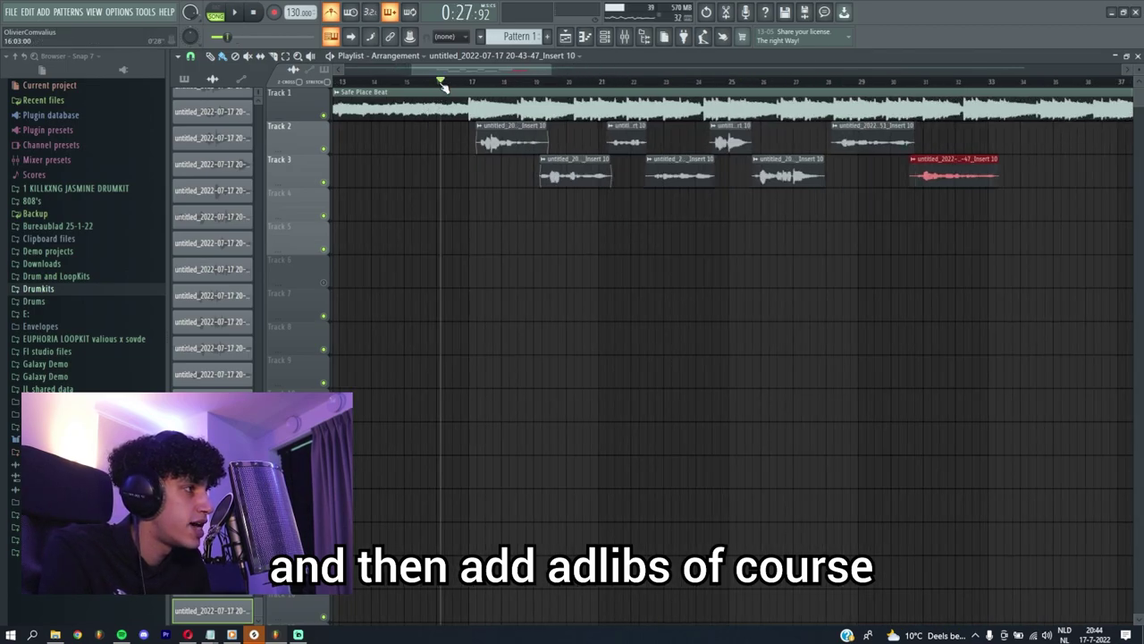
{"action": "key", "text": "space"}
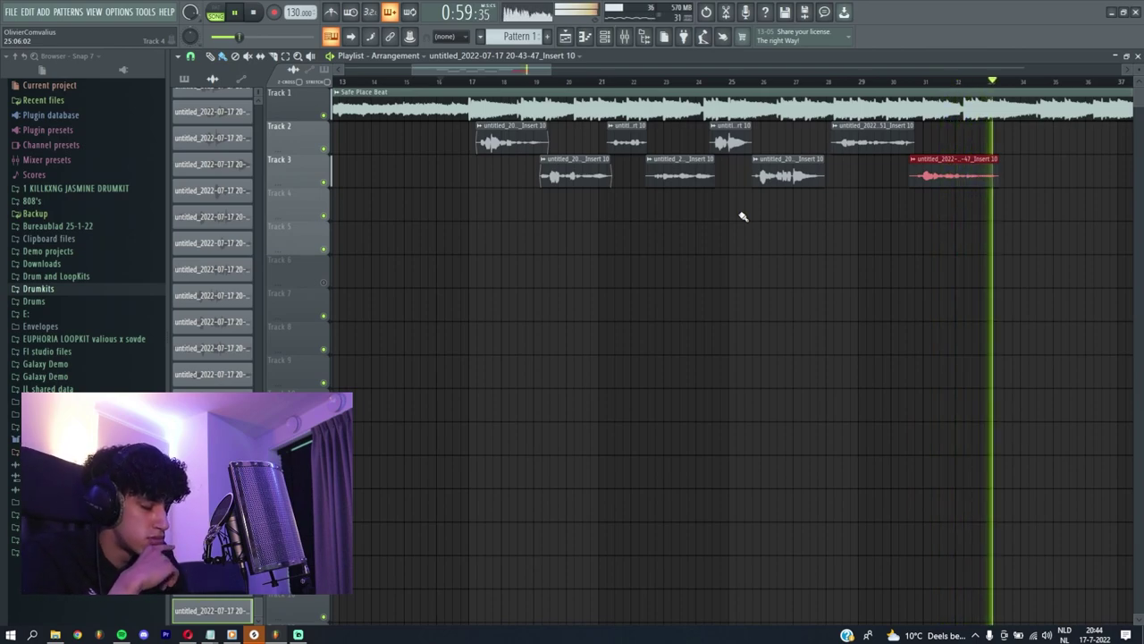
Check the Auto-Tune Pro settings on the Vocals mixer track and return to the playlist.
{"action": "left_click", "coordinate": [624, 37]}
{"action": "left_click", "coordinate": [1055, 95]}
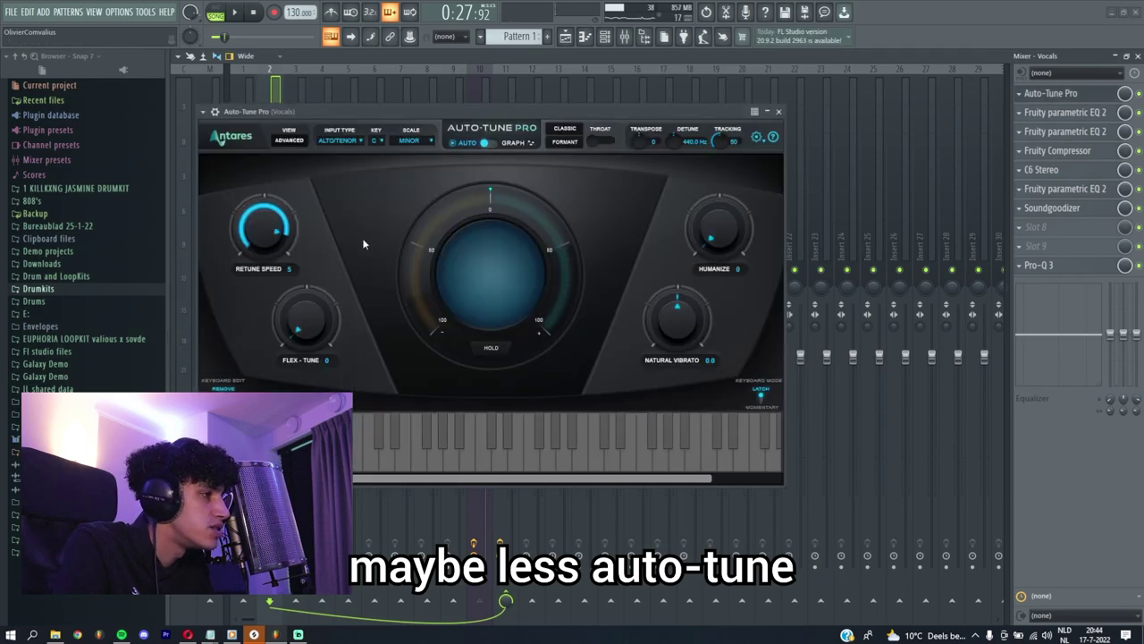
{"action": "left_click", "coordinate": [779, 113]}
{"action": "left_click", "coordinate": [518, 36]}
{"action": "left_click", "coordinate": [506, 39]}
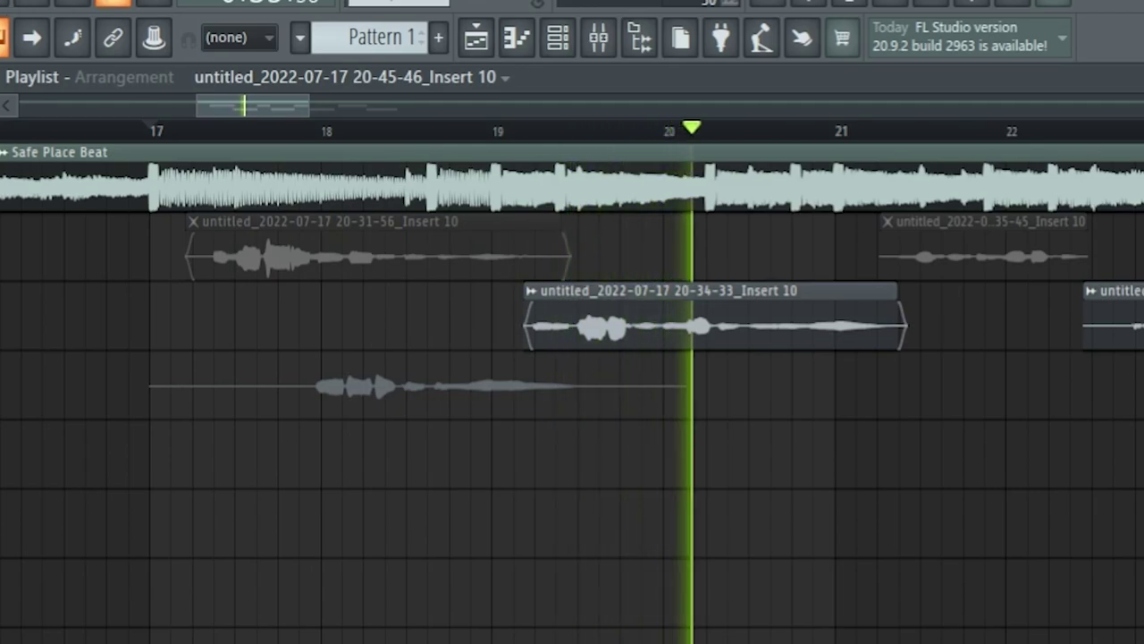
Finish recording the ad-lib take on Track 4 and reconfigure the Focusrite interface in the audio settings.
{"action": "key", "text": "space"}
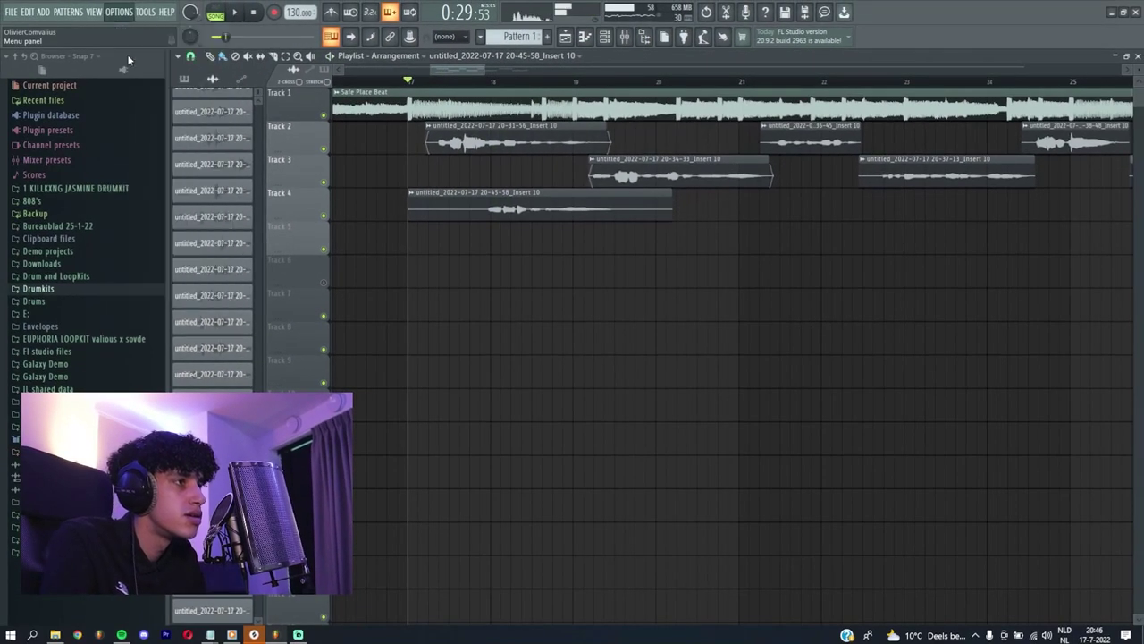
{"action": "key", "text": "F10"}
{"action": "left_click", "coordinate": [475, 215]}
{"action": "left_click", "coordinate": [456, 358]}
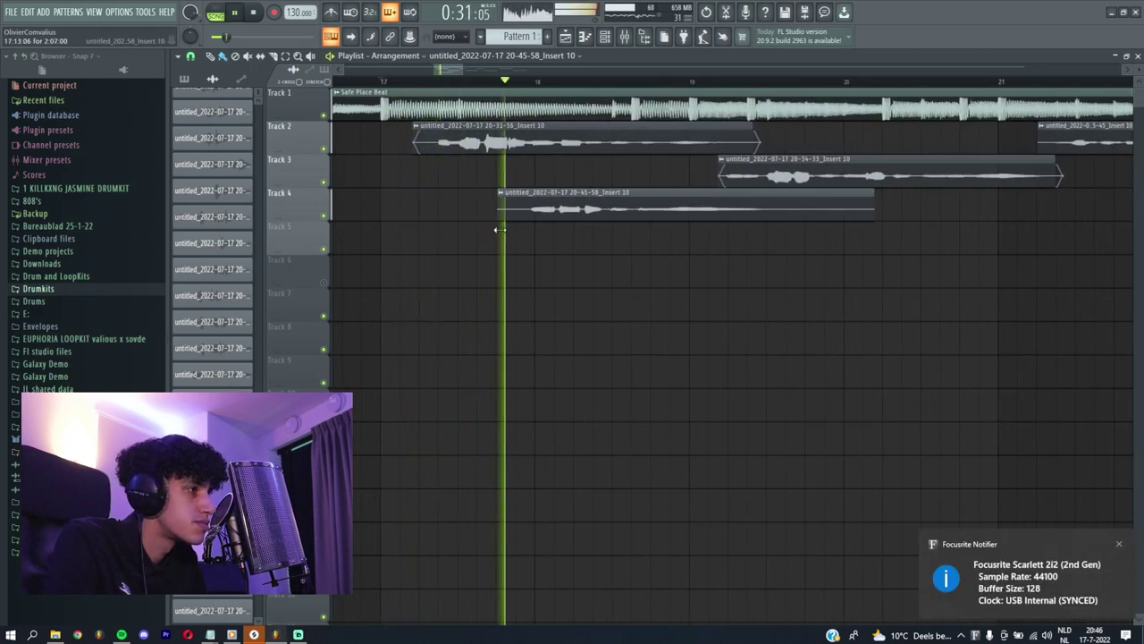
Trim the Track 4 ad-lib to about bars 17.7 to 19.6 and record another ad-lib on Track 5 from about bar 19.9.
{"action": "scroll", "coordinate": [511, 230], "scroll_direction": "up", "scroll_amount": 3}
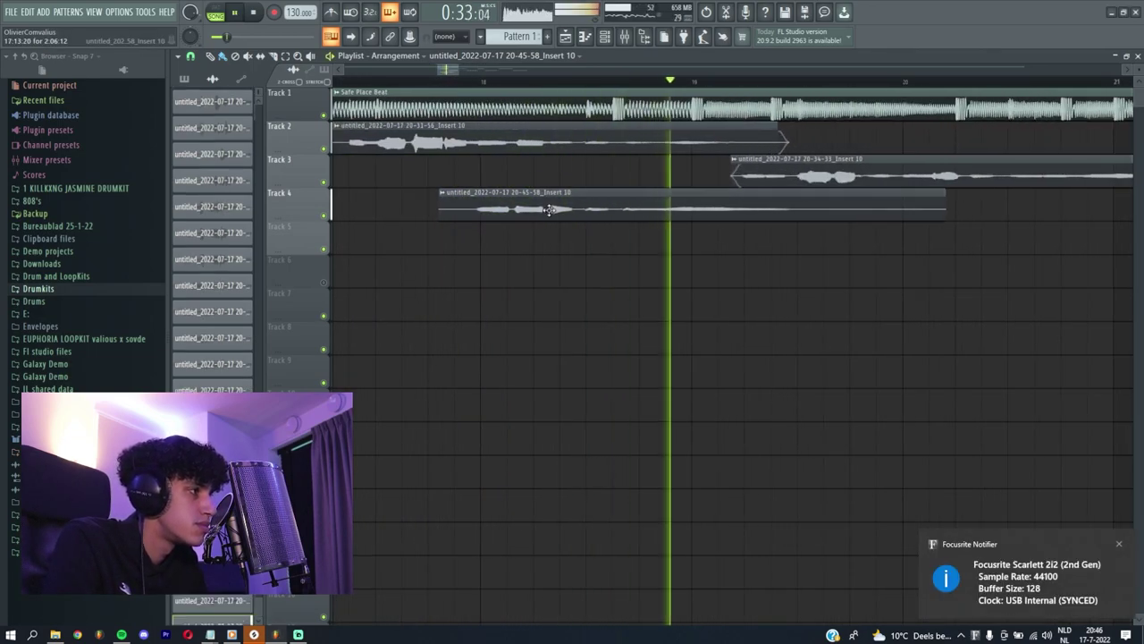
{"action": "scroll", "coordinate": [554, 228], "scroll_direction": "down", "scroll_amount": 3}
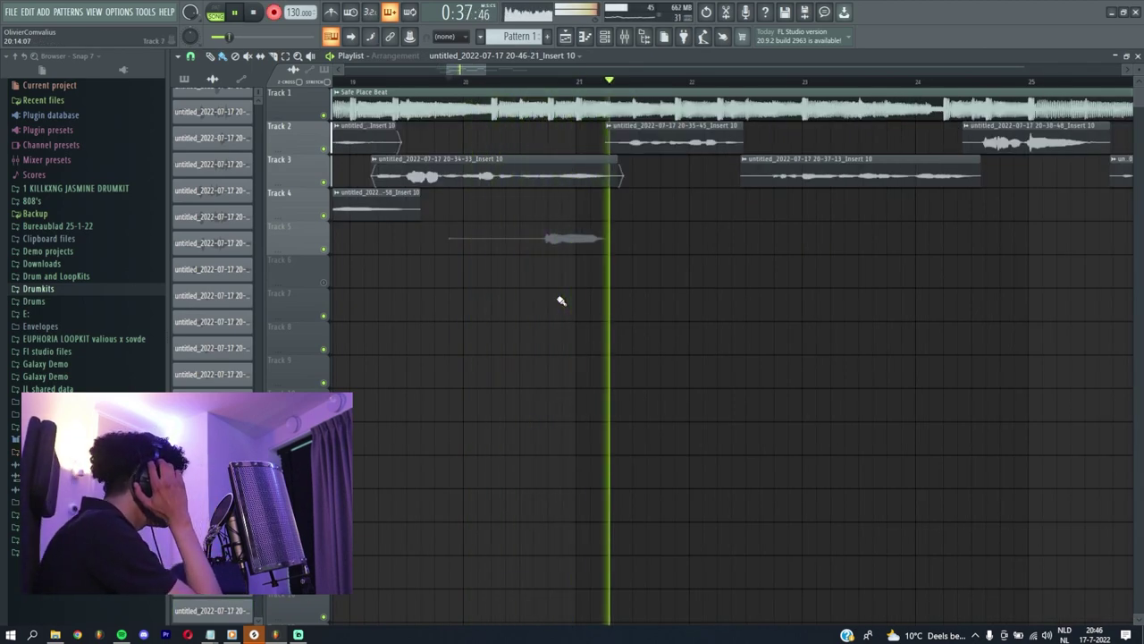
{"action": "key", "text": "space"}
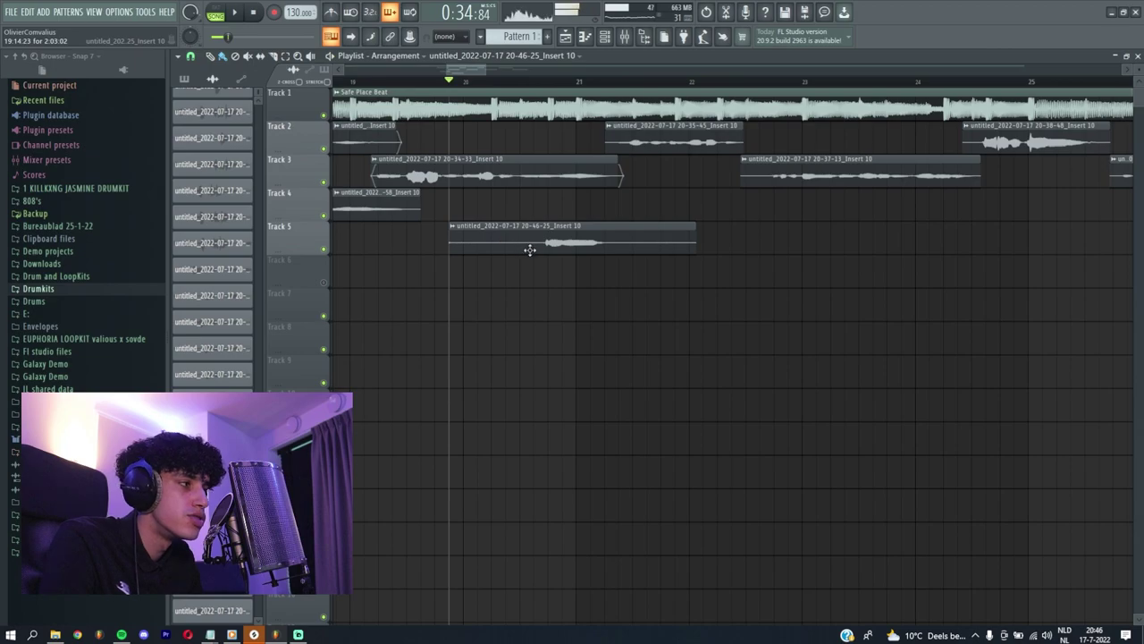
Trim the start of the Track 5 ad-lib to about bar 20.4 and record a further take on that track from about bar 23.8.
{"action": "scroll", "coordinate": [527, 249], "scroll_direction": "up", "scroll_amount": 3}
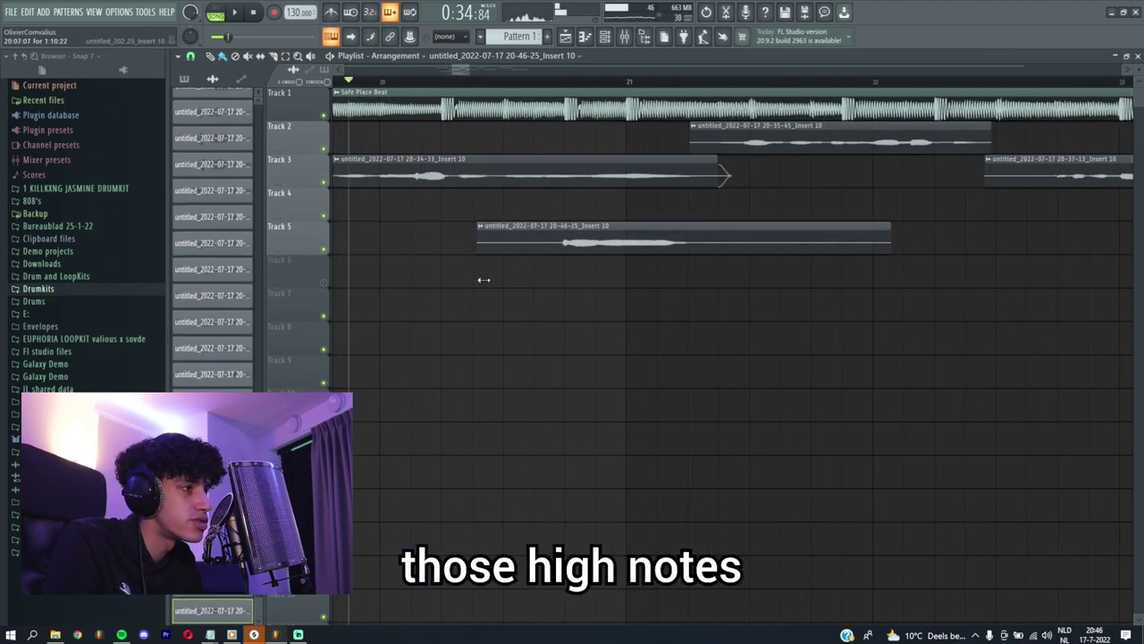
{"action": "scroll", "coordinate": [468, 235], "scroll_direction": "down", "scroll_amount": 5}
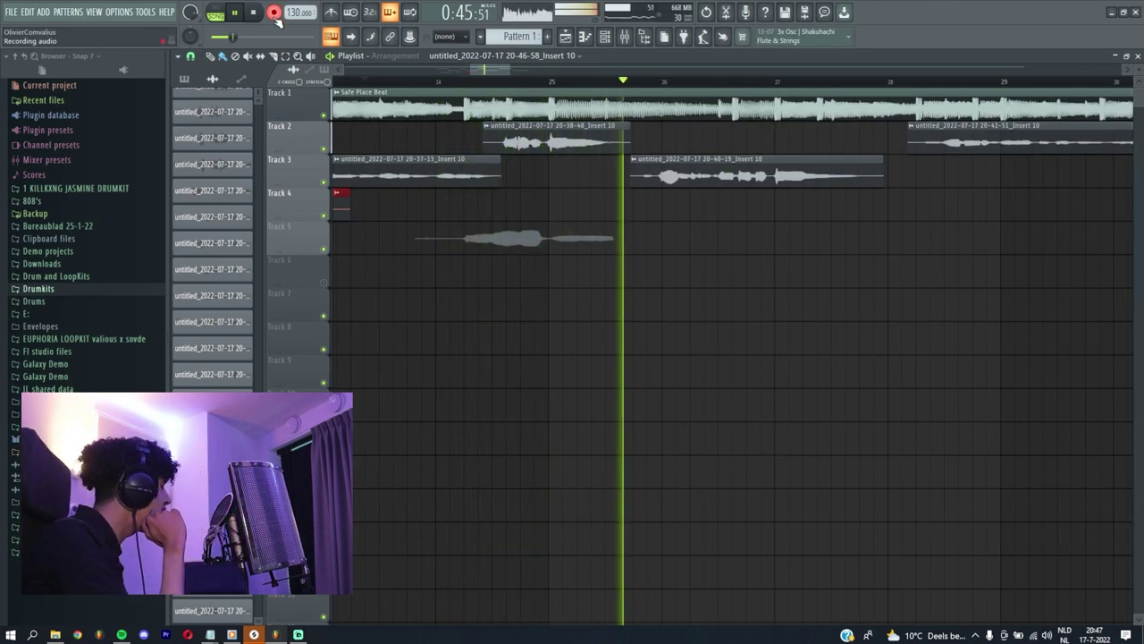
{"action": "left_click", "coordinate": [274, 12]}
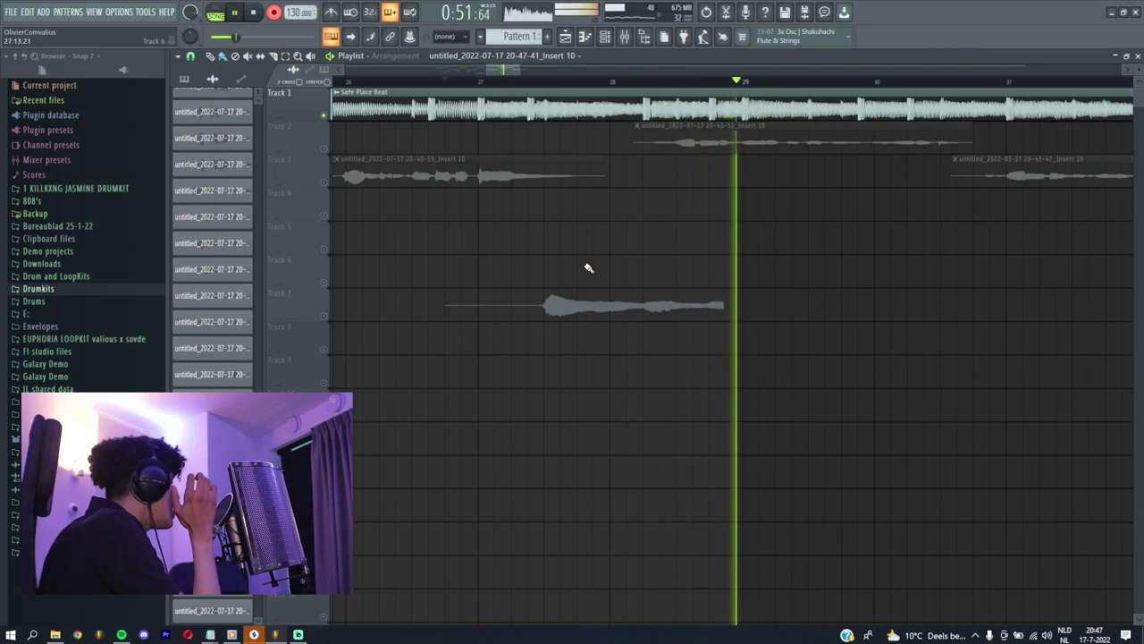
Finish the Track 7 ad-lib recorded from about bar 26.7, unmute the vocal tracks and play it back.
{"action": "key", "text": "space"}
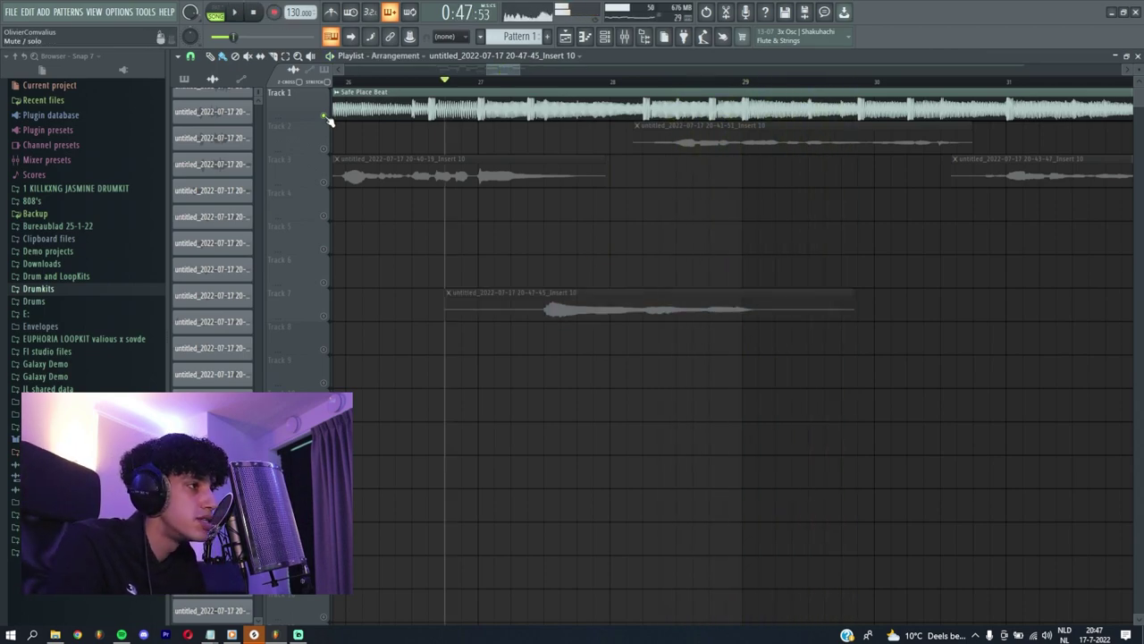
{"action": "key", "text": "space"}
{"action": "scroll", "coordinate": [426, 265], "scroll_direction": "down", "scroll_amount": 2}
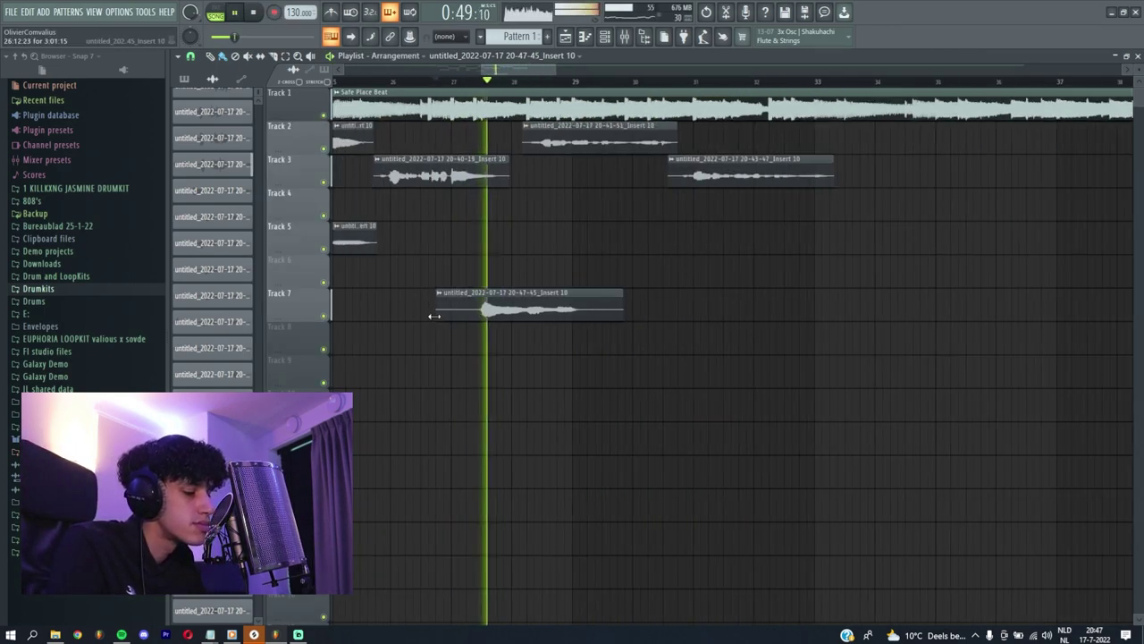
Trim both ends of the Track 7 ad-lib so it spans about bars 27.3 to 29.2.
{"action": "scroll", "coordinate": [444, 312], "scroll_direction": "up", "scroll_amount": 3}
{"action": "left_click_drag", "start_coordinate": [510, 332], "coordinate": [556, 331]}
{"action": "scroll", "coordinate": [646, 314], "scroll_direction": "down", "scroll_amount": 3}
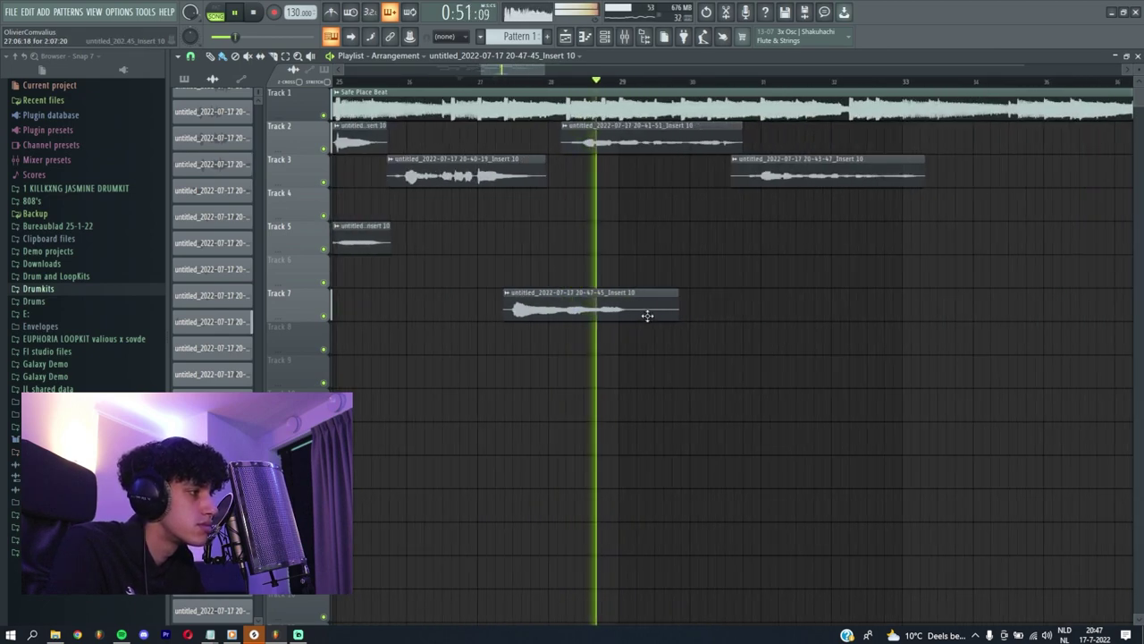
{"action": "scroll", "coordinate": [647, 314], "scroll_direction": "up", "scroll_amount": 2}
{"action": "left_click_drag", "start_coordinate": [703, 317], "coordinate": [618, 328]}
Record ad-lib takes on Track 8 from about bar 29.5 and on Track 6 from about bar 30.6.
{"action": "key", "text": "r"}
{"action": "scroll", "coordinate": [531, 322], "scroll_direction": "down", "scroll_amount": 3}
{"action": "scroll", "coordinate": [616, 286], "scroll_direction": "up", "scroll_amount": 3}
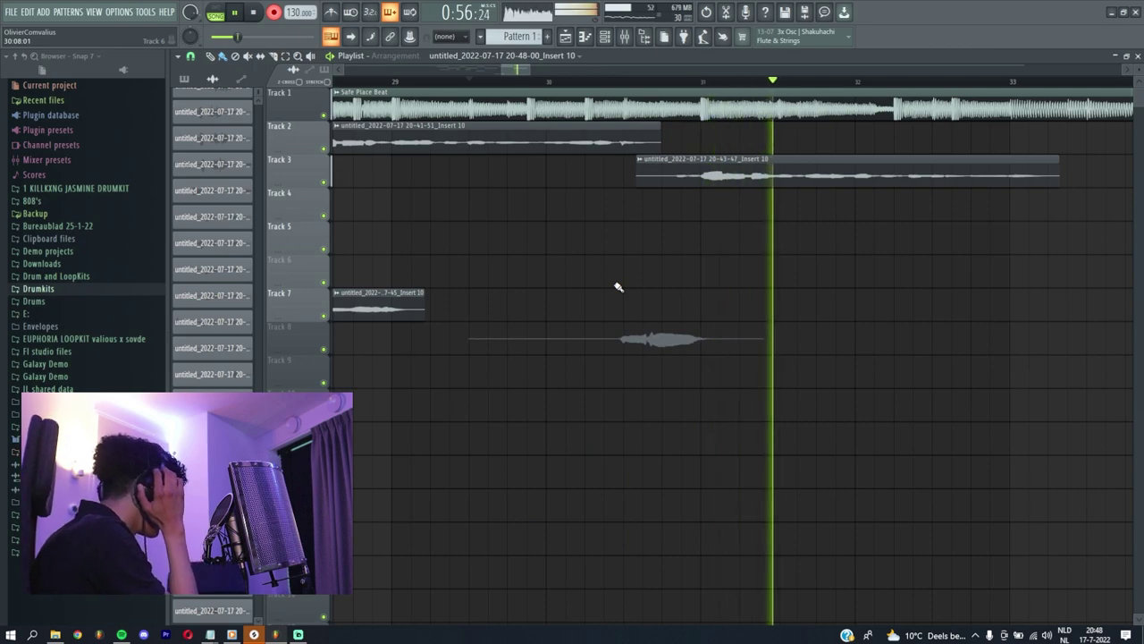
{"action": "scroll", "coordinate": [618, 287], "scroll_direction": "down", "scroll_amount": 3}
{"action": "scroll", "coordinate": [607, 83], "scroll_direction": "up", "scroll_amount": 3}
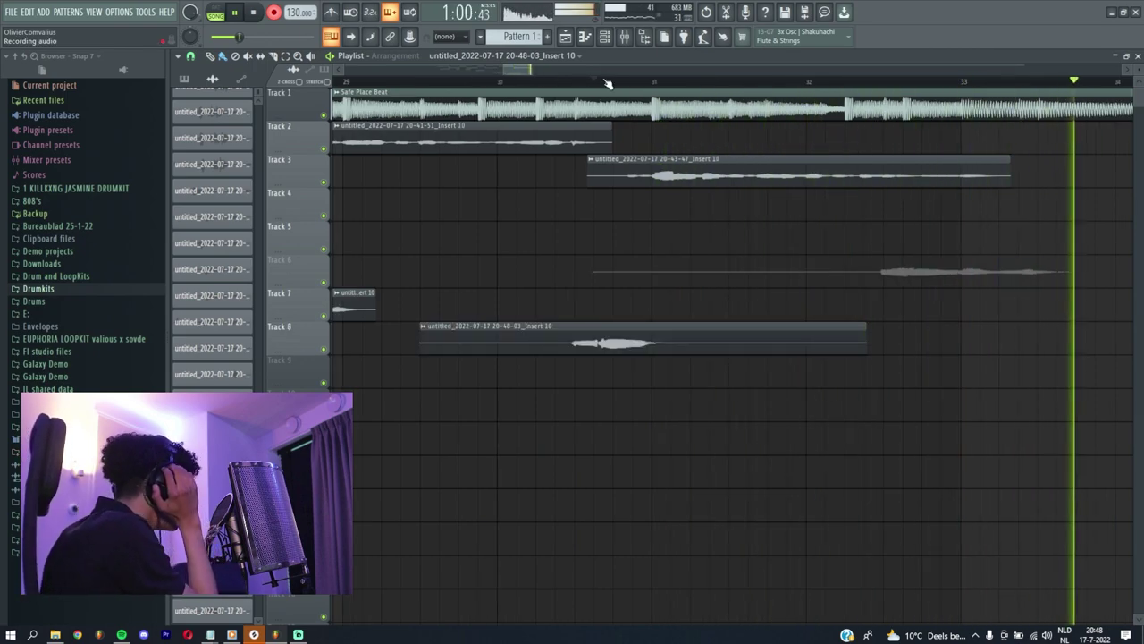
{"action": "key", "text": "space"}
Play back the new Track 6 ad-lib and trim it to about bars 32.4 to 33.8.
{"action": "key", "text": "space"}
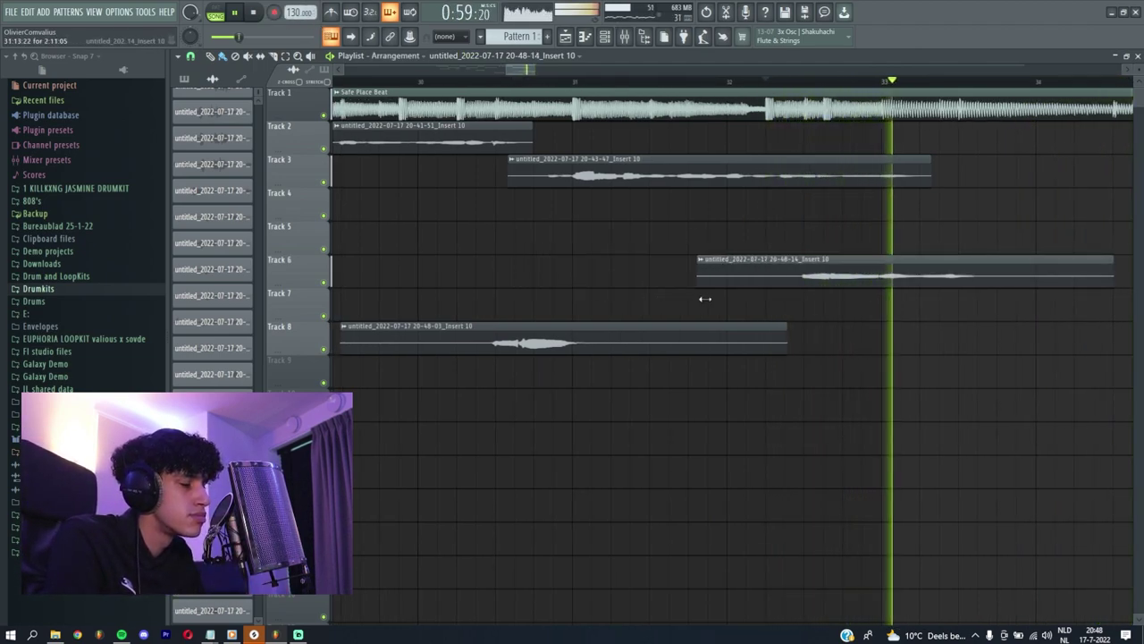
{"action": "left_click_drag", "start_coordinate": [705, 299], "coordinate": [787, 299]}
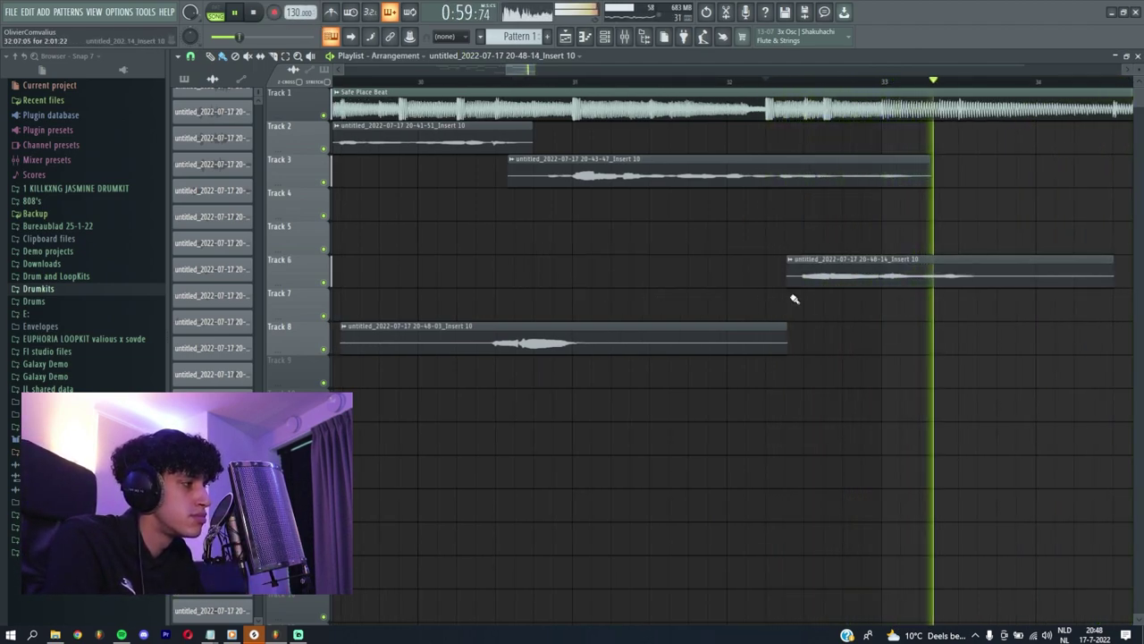
{"action": "left_click_drag", "start_coordinate": [1112, 298], "coordinate": [1006, 299]}
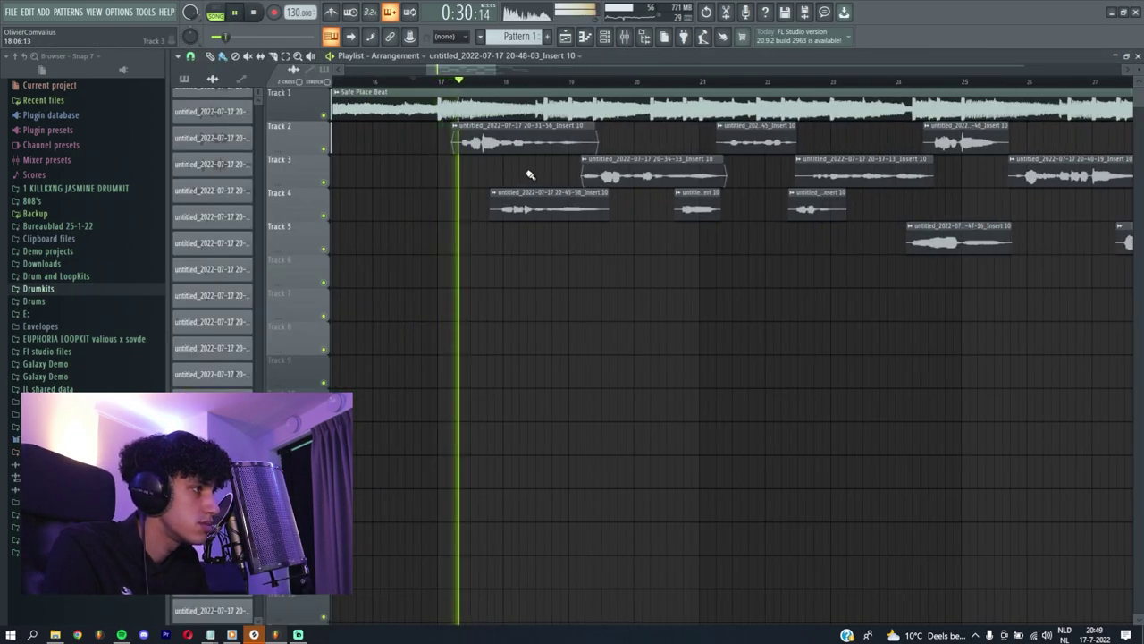
Play back the arranged ad-libs from about bar 17 and enable recording for further takes.
{"action": "scroll", "coordinate": [530, 175], "scroll_direction": "up", "scroll_amount": 3}
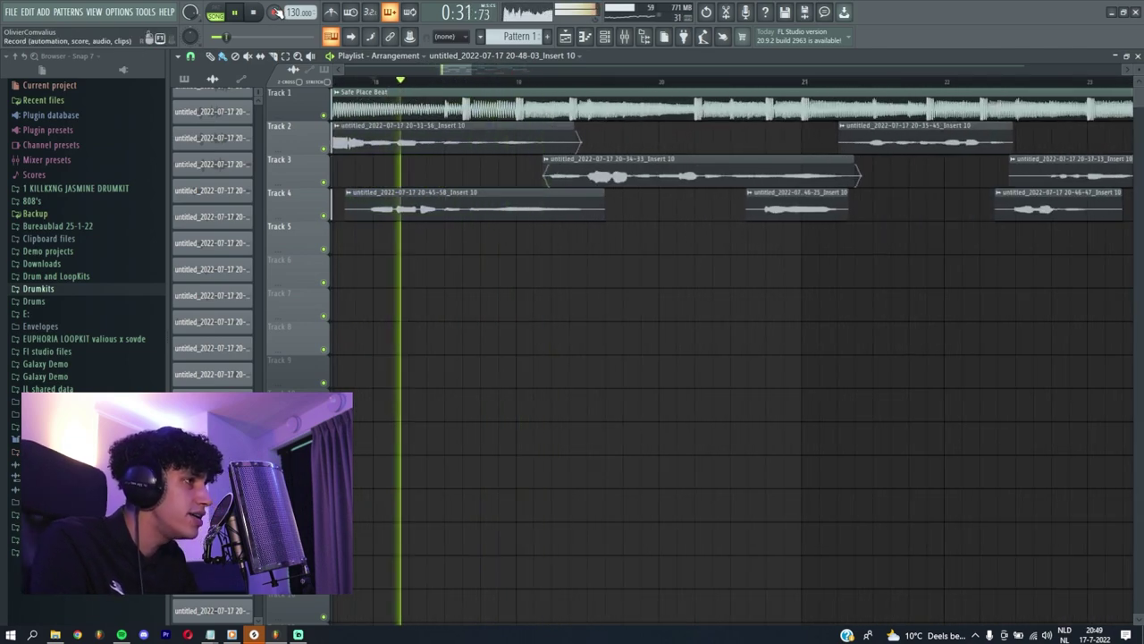
{"action": "left_click", "coordinate": [276, 11]}
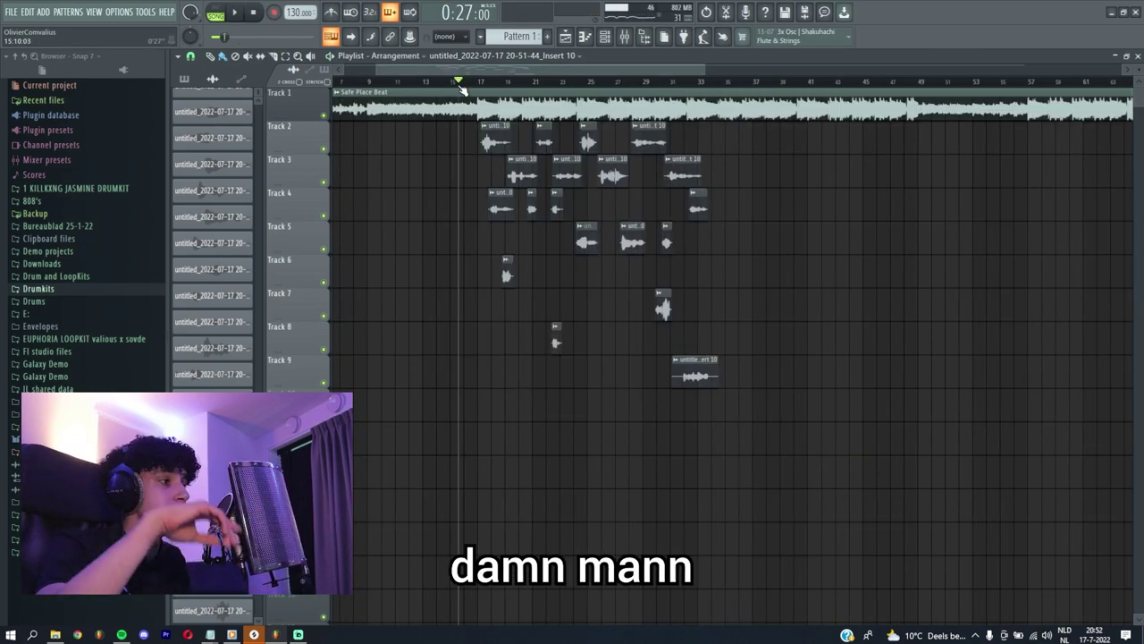
Move the ad-lib clip starting at about bar 31 from Track 9 up to Track 5.
{"action": "left_click_drag", "start_coordinate": [698, 376], "coordinate": [697, 275]}
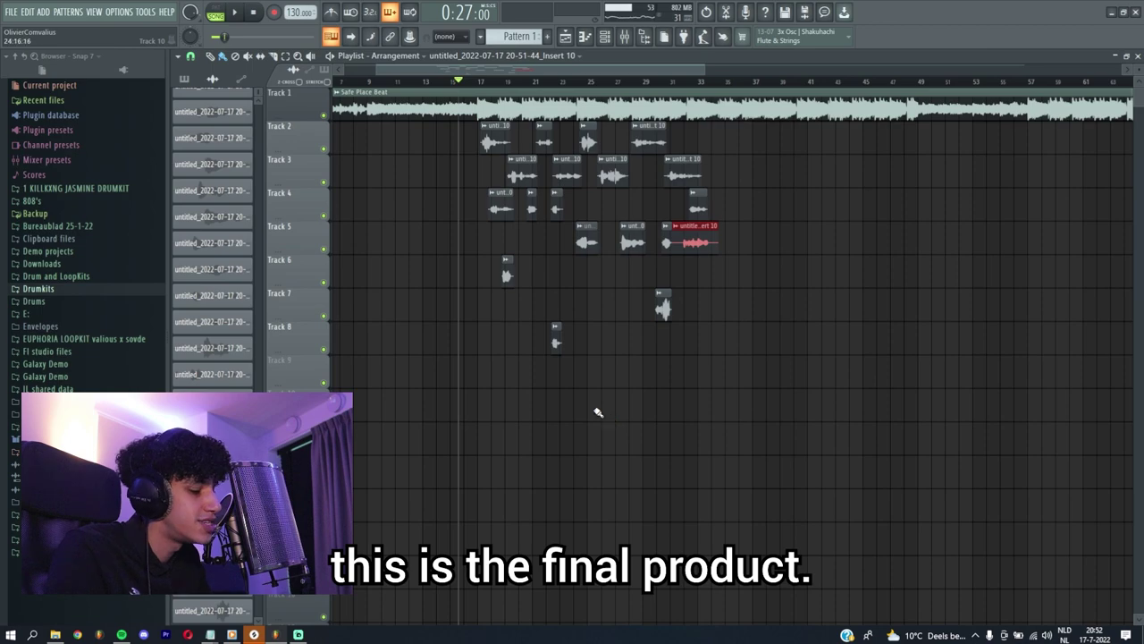
{"action": "scroll", "coordinate": [584, 417], "scroll_direction": "up", "scroll_amount": 4}
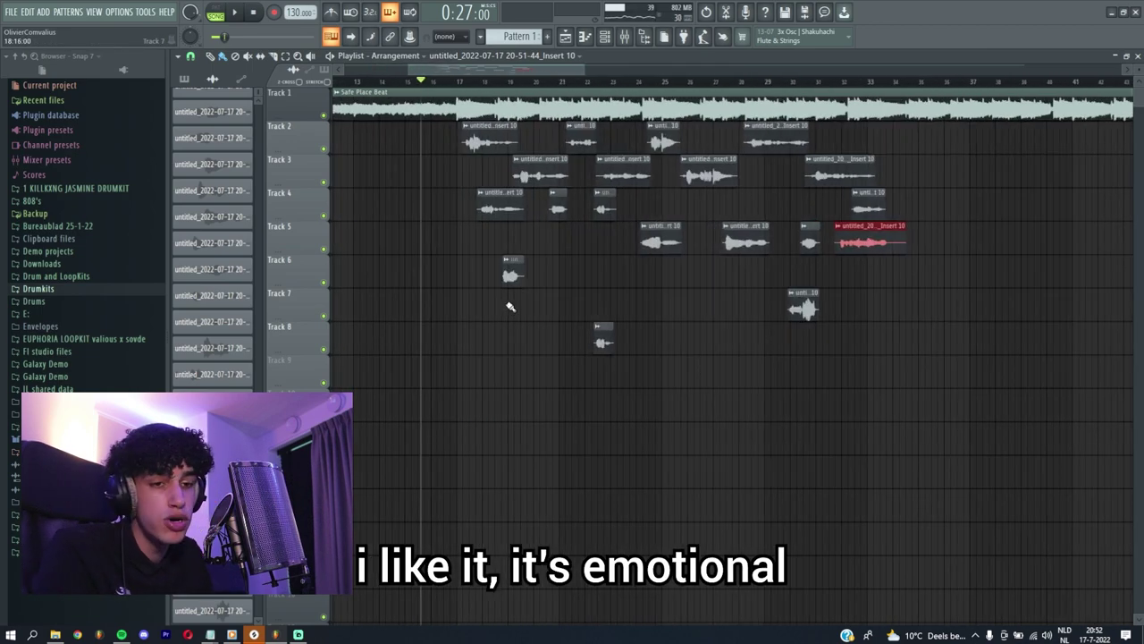